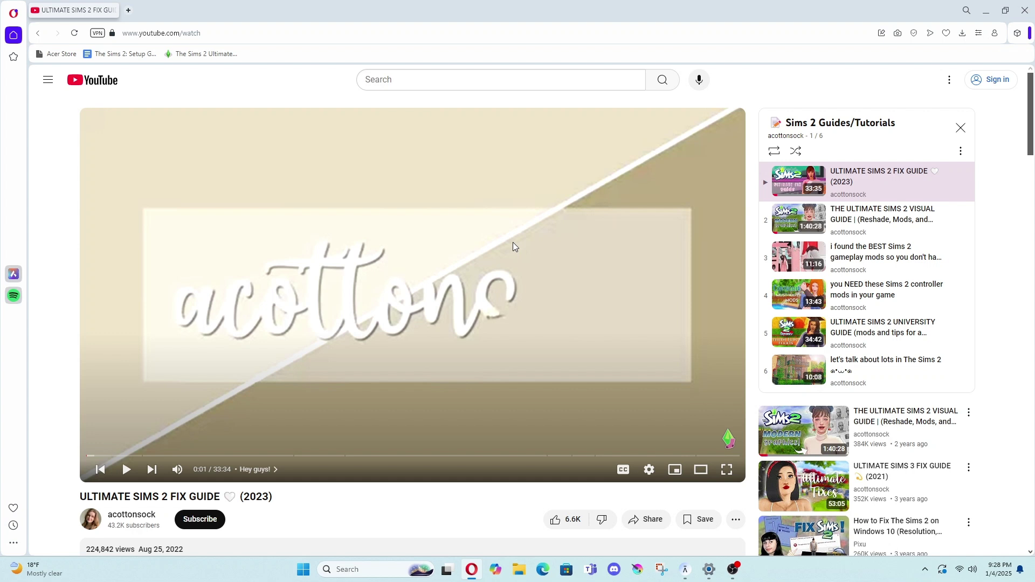
# Open Osab's Guide from the video description and follow its link to the updated guide at TS2.crd.co.
pyautogui.scroll(-4, 361, 272)
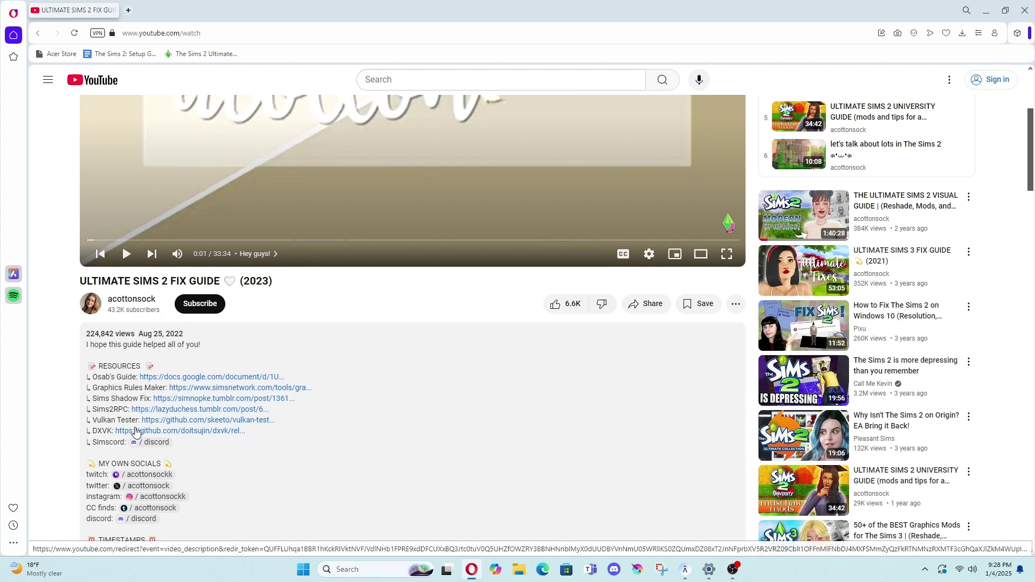
pyautogui.click(227, 377)
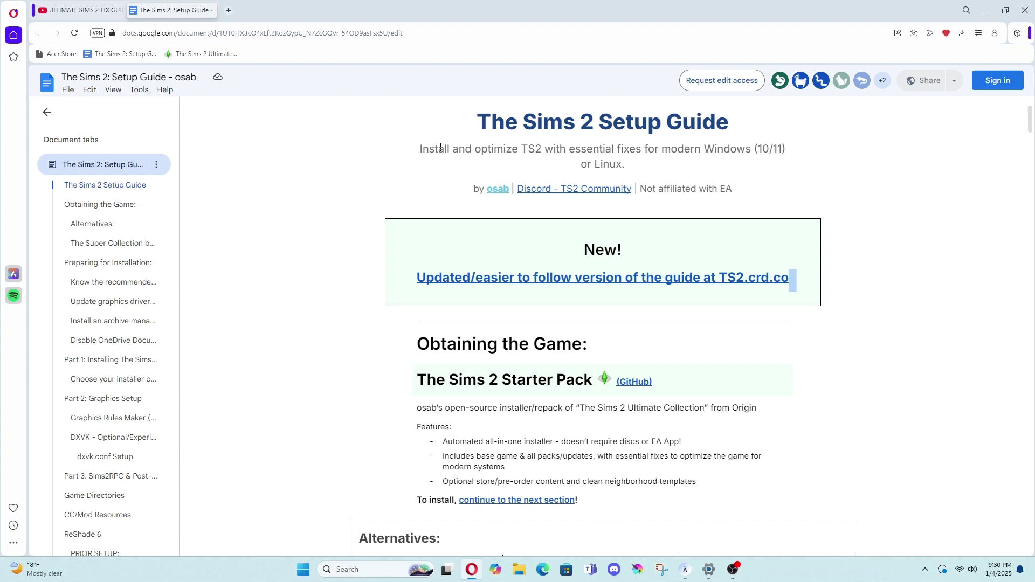
pyautogui.click(482, 276)
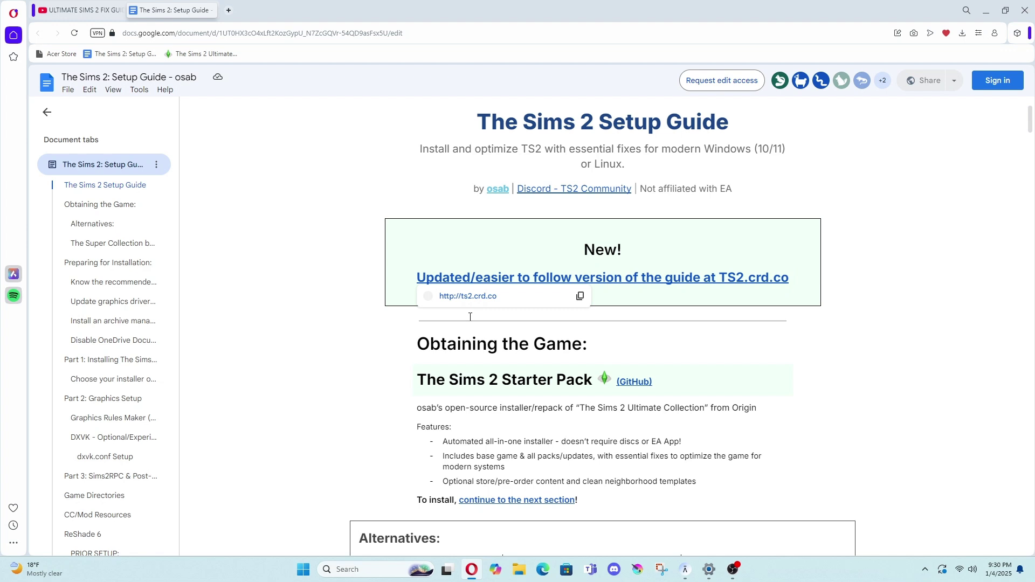
pyautogui.click(580, 298)
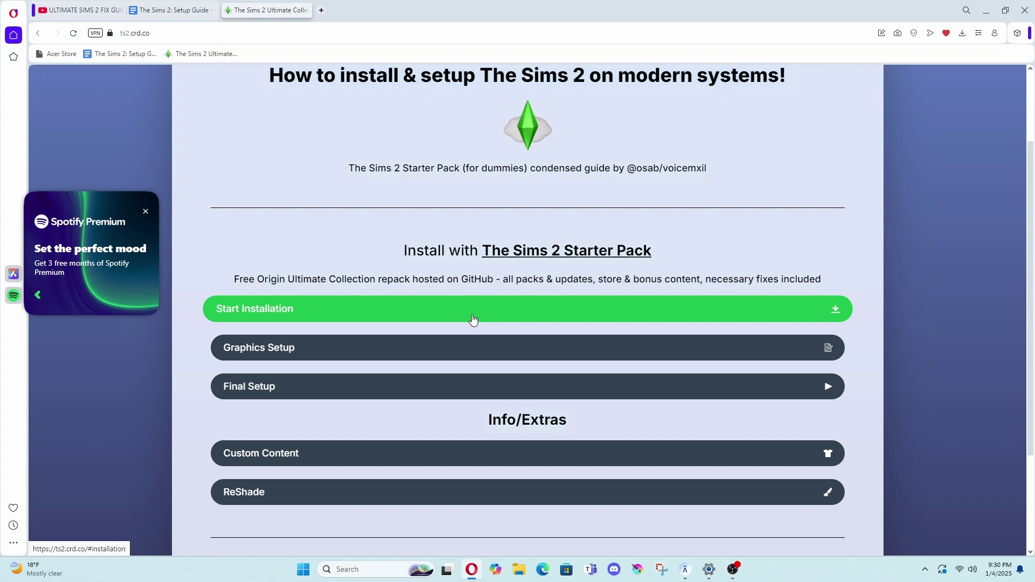
# Open the guide's Start Installation page and read through the Windows installation instructions.
pyautogui.click(472, 320)
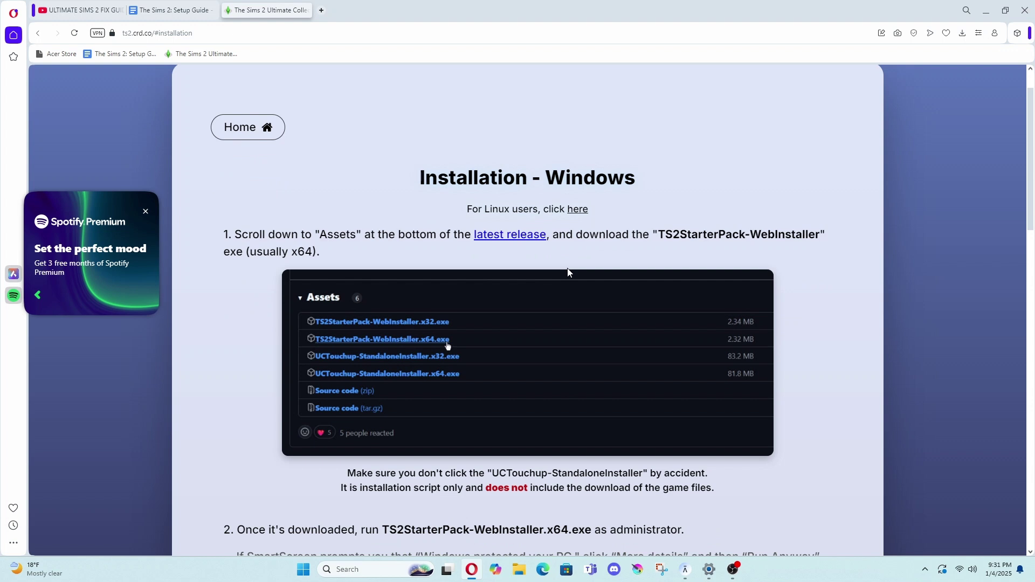
pyautogui.scroll(-7, 568, 272)
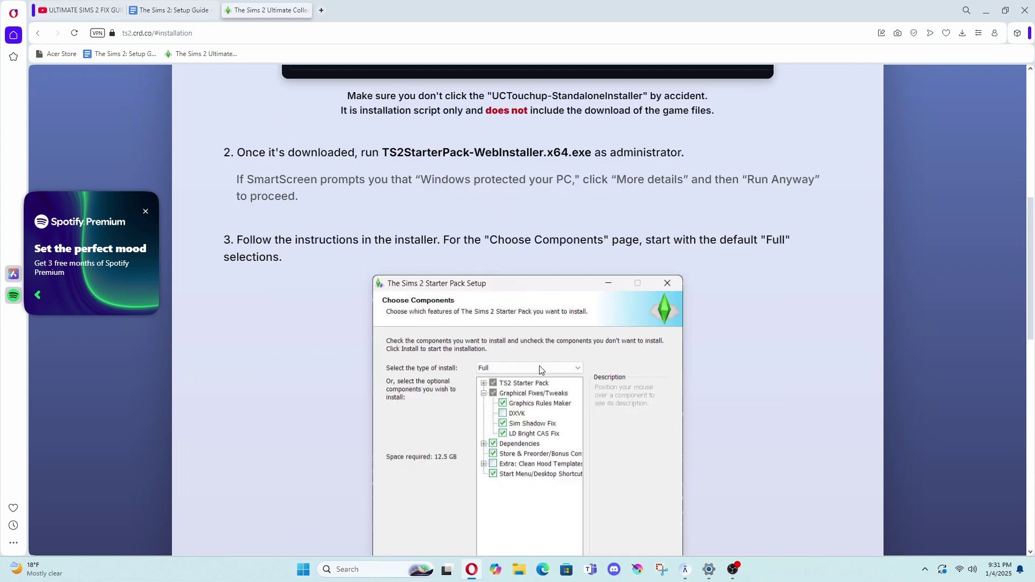
pyautogui.scroll(-12, 540, 369)
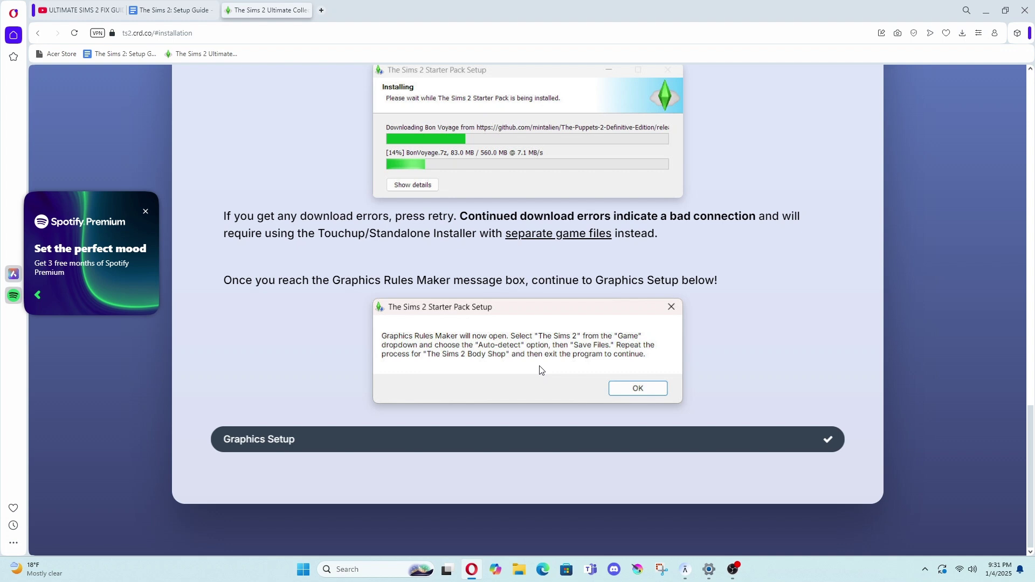
pyautogui.scroll(7, 541, 369)
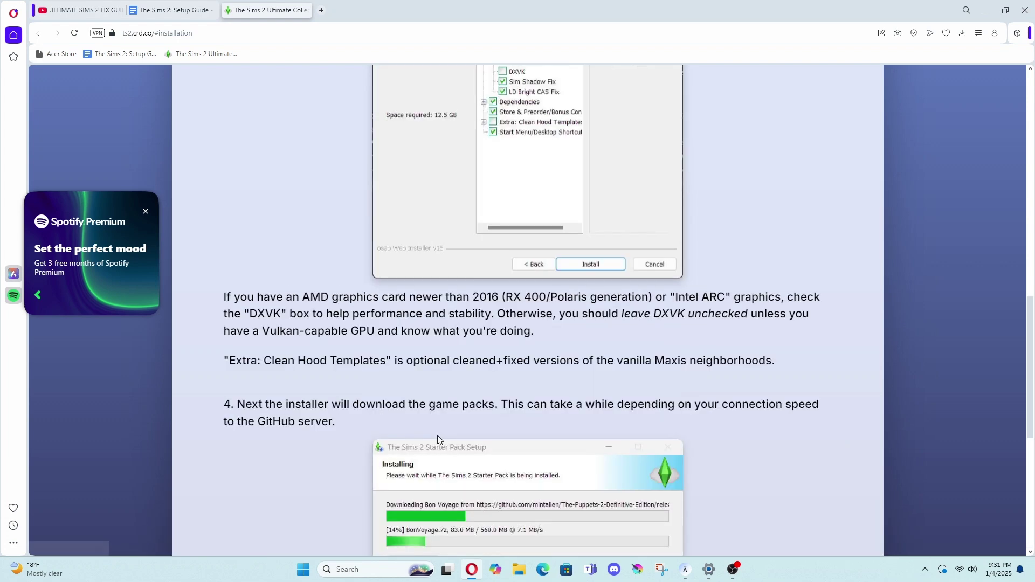
pyautogui.scroll(10, 437, 440)
pyautogui.scroll(2, 463, 415)
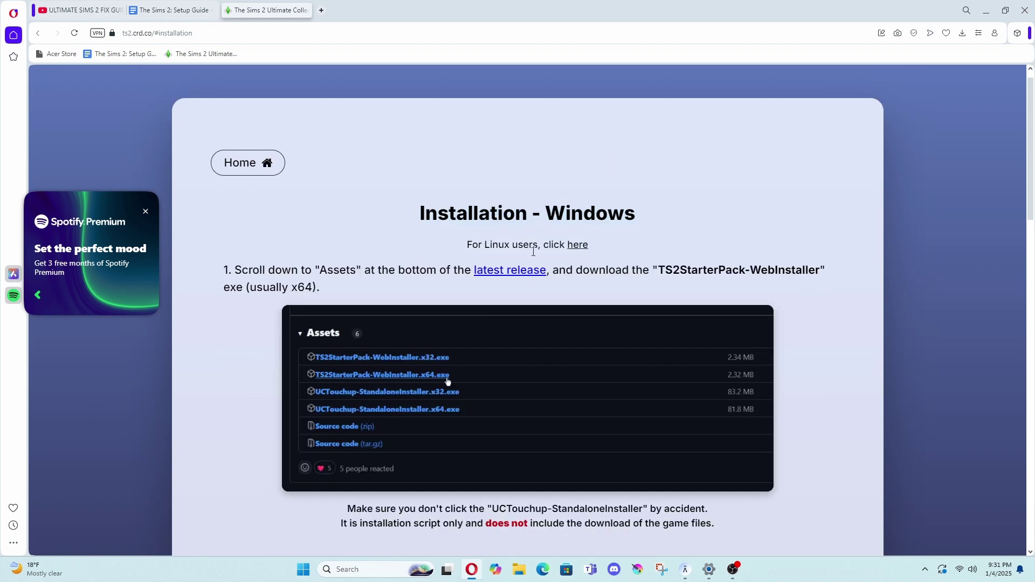
# Download TS2StarterPack-WebInstaller.x64.exe from the latest GitHub release and return to the installation guide.
pyautogui.click(509, 270)
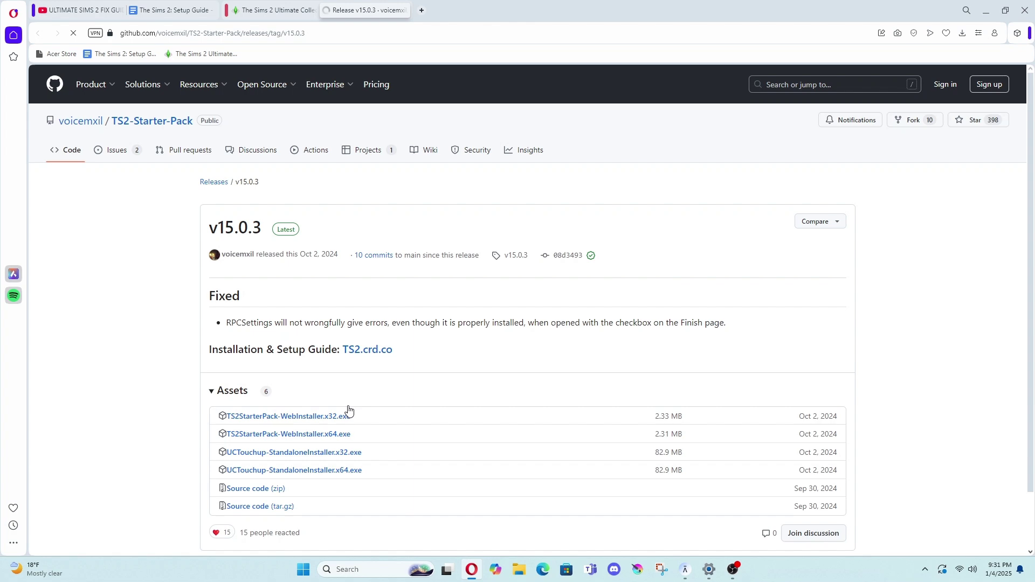
pyautogui.scroll(-1, 349, 410)
pyautogui.click(367, 350)
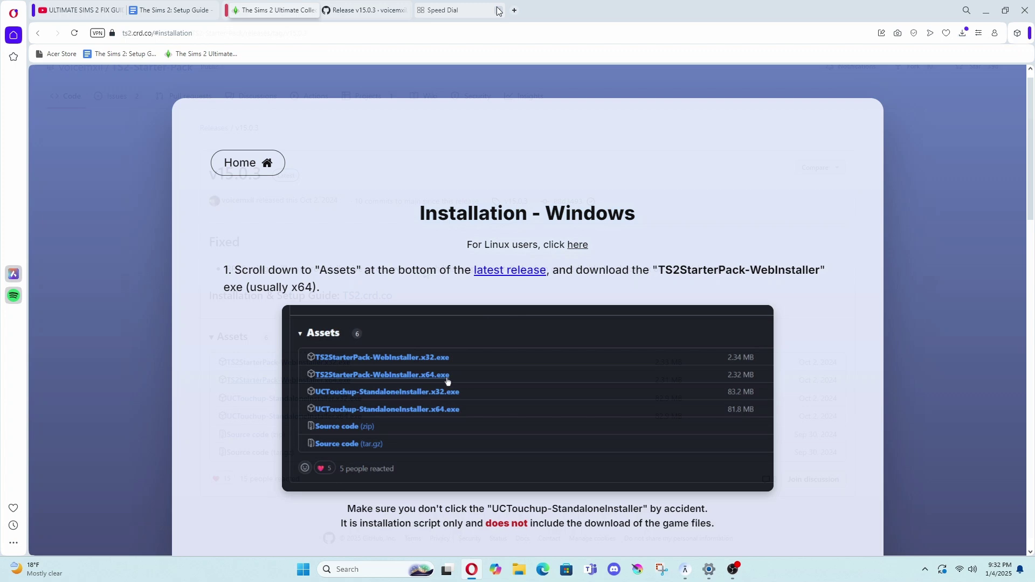
pyautogui.click(498, 11)
# Run the downloaded web installer despite the SmartScreen warning and start the installation with the default Full components.
pyautogui.scroll(-4, 623, 213)
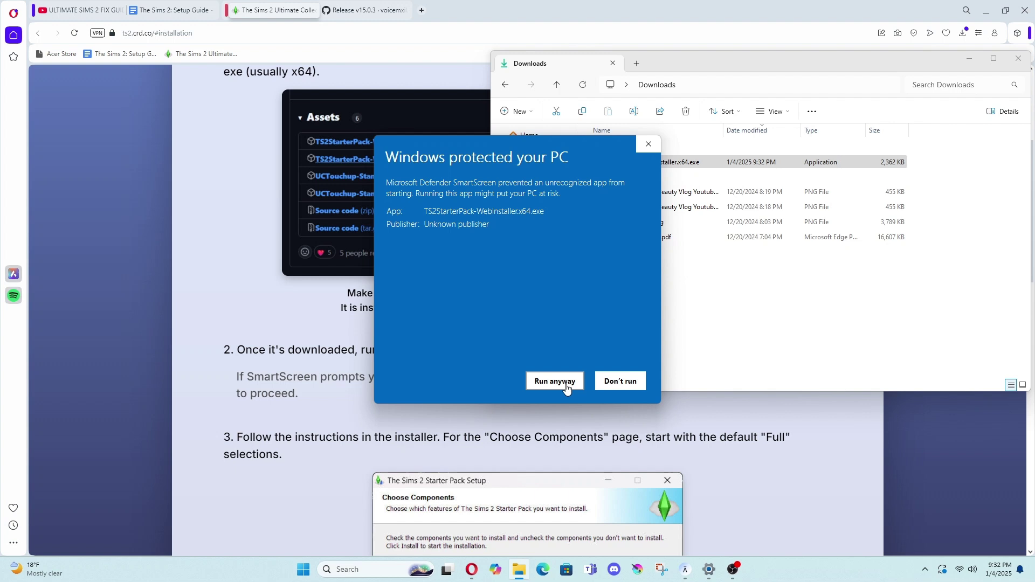
pyautogui.click(556, 381)
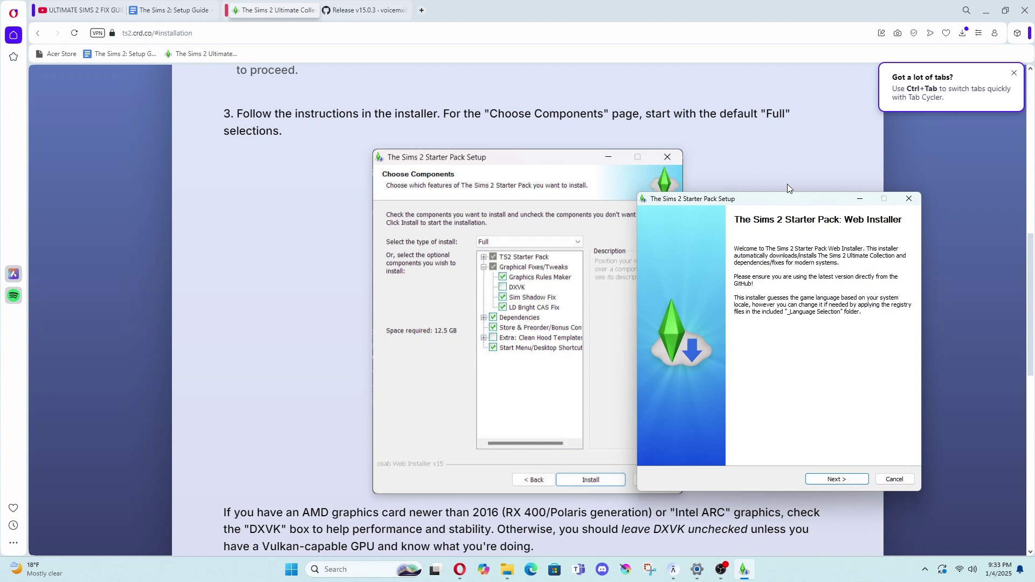
pyautogui.press('Return')
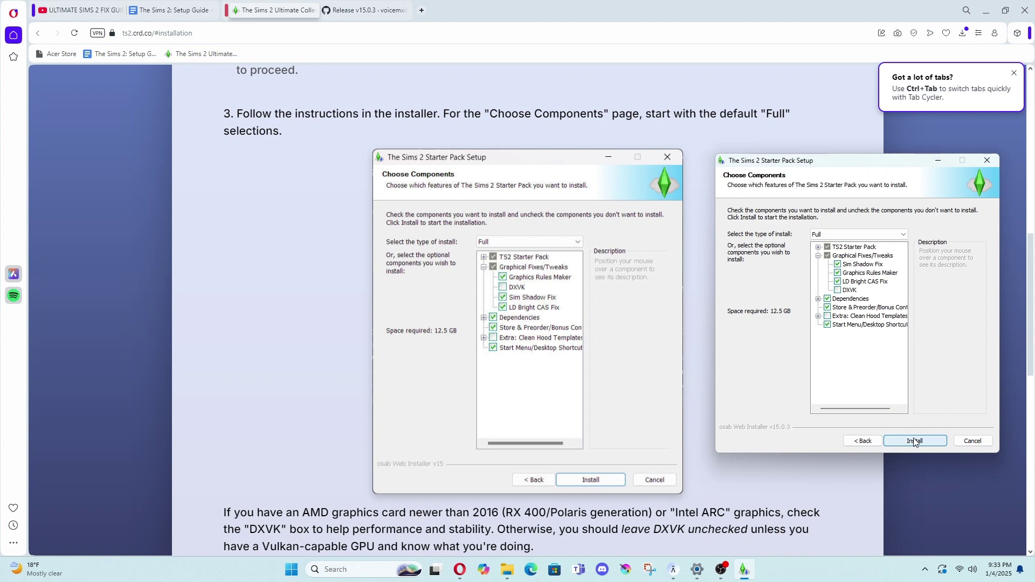
pyautogui.scroll(-2, 605, 420)
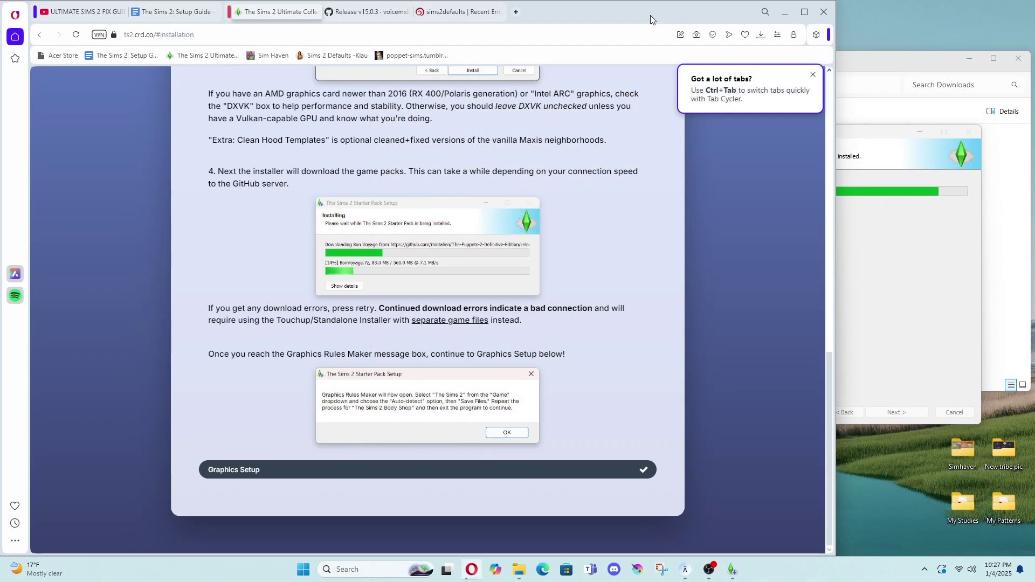
# Bring the installer forward and check the package files in The Sims 2 Ultimate Collection's Downloads folder, then minimise that folder.
pyautogui.click(908, 298)
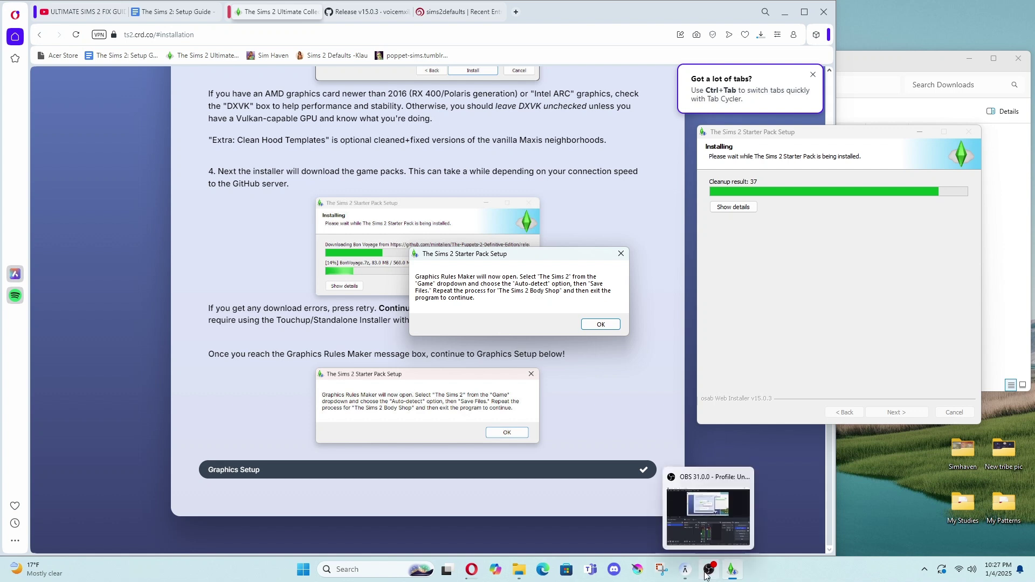
pyautogui.moveTo(516, 561)
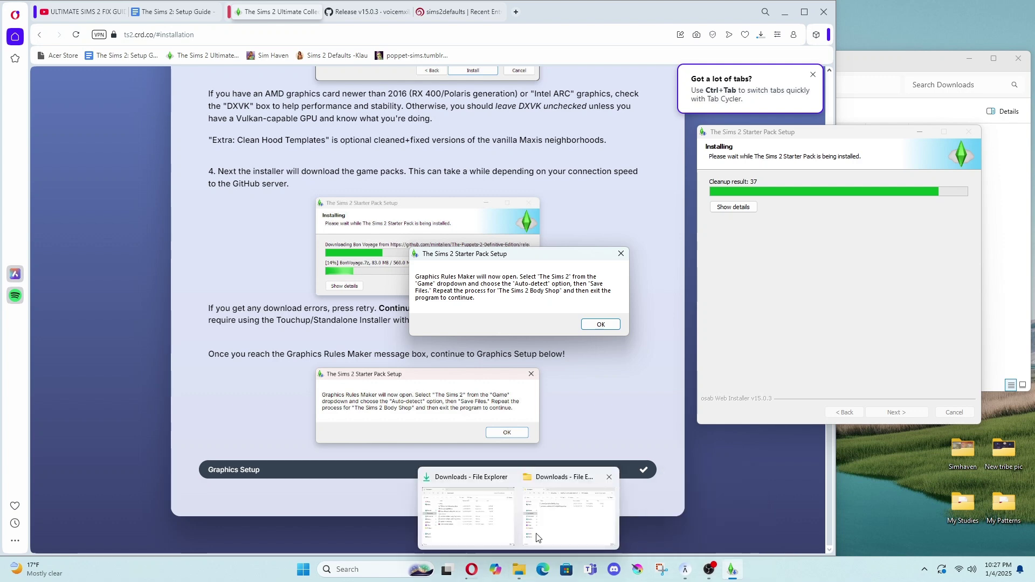
pyautogui.moveTo(537, 531)
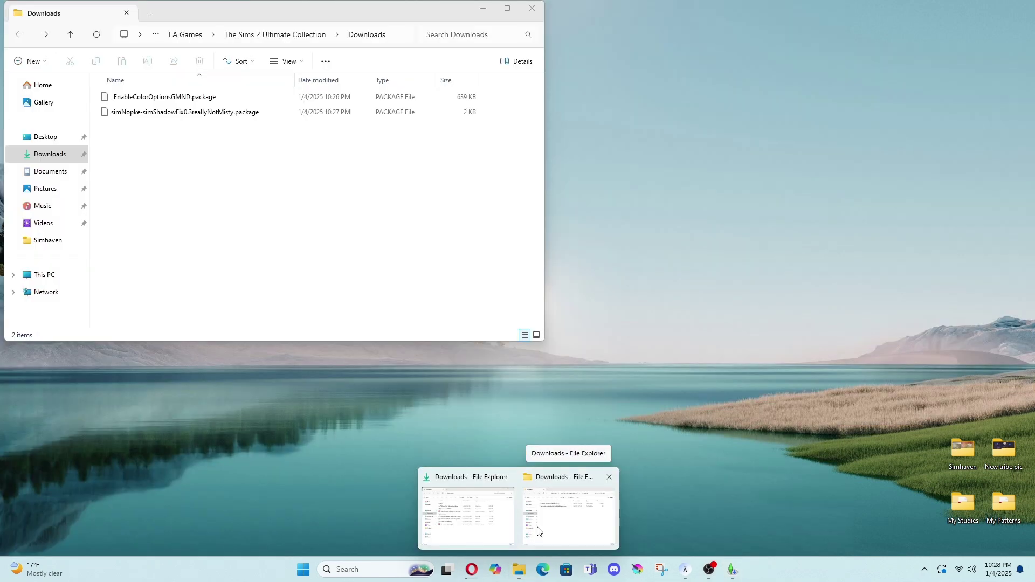
pyautogui.click(537, 531)
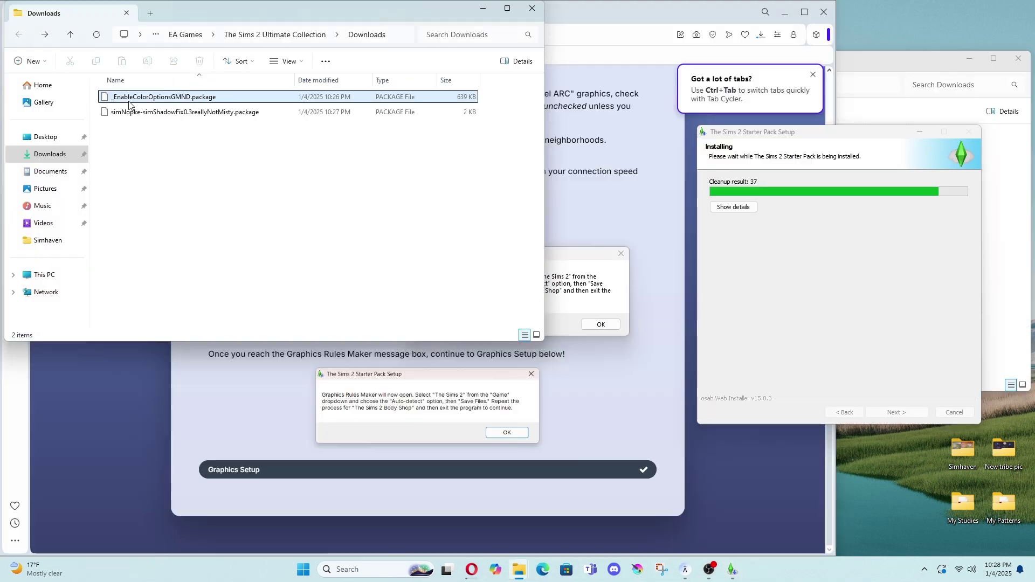
pyautogui.click(485, 11)
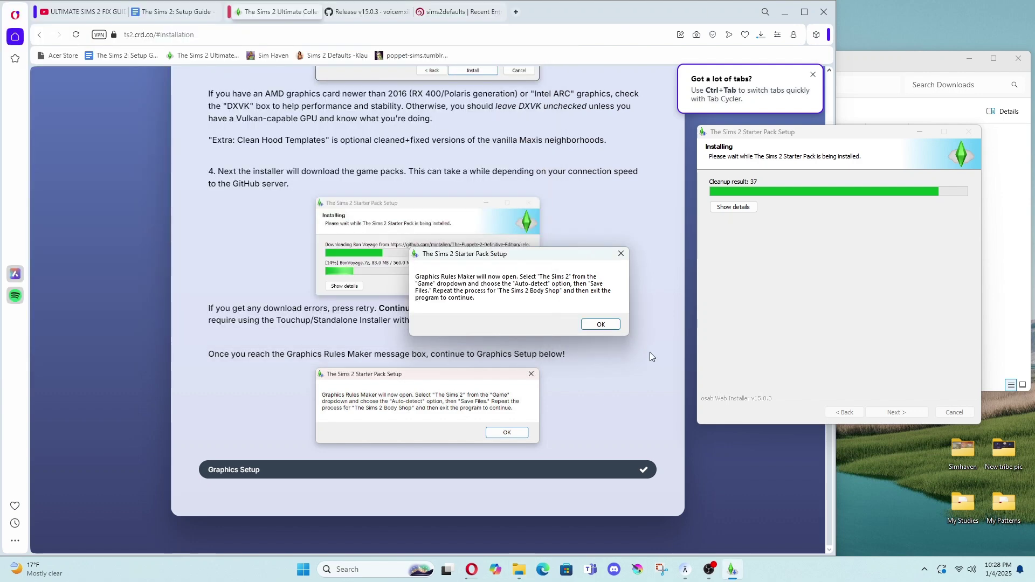
# Continue the installer to Graphics Rules Maker, choose The Sims 2 as the game, and auto-detect its graphics settings.
pyautogui.click(599, 330)
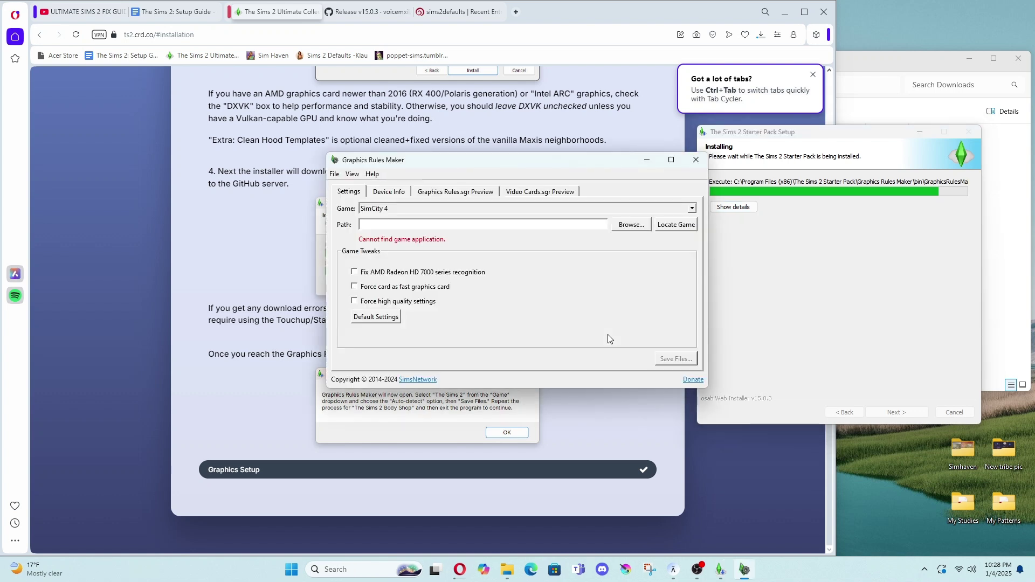
pyautogui.click(691, 209)
pyautogui.press('Escape')
pyautogui.press('Down')
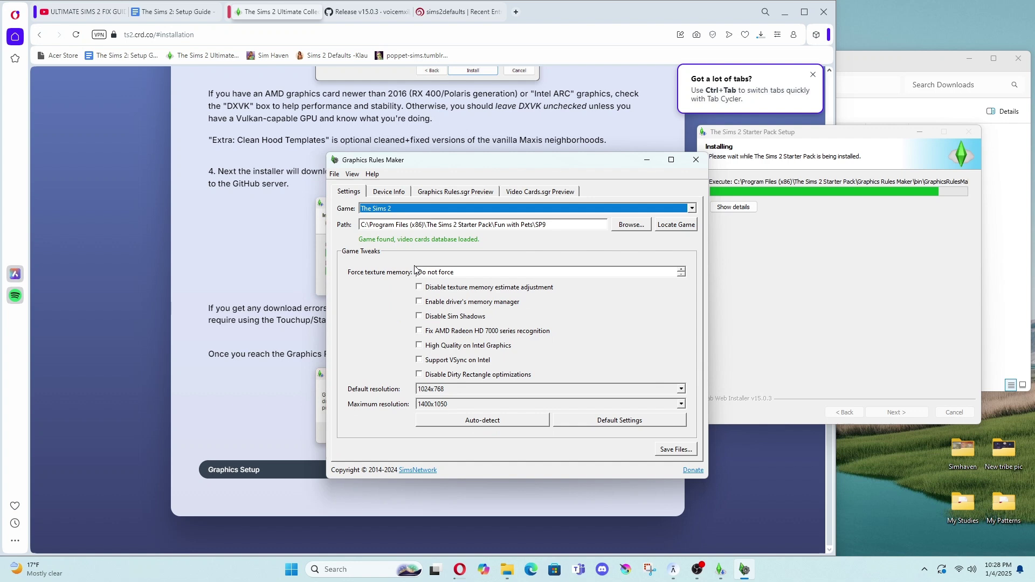
pyautogui.click(491, 426)
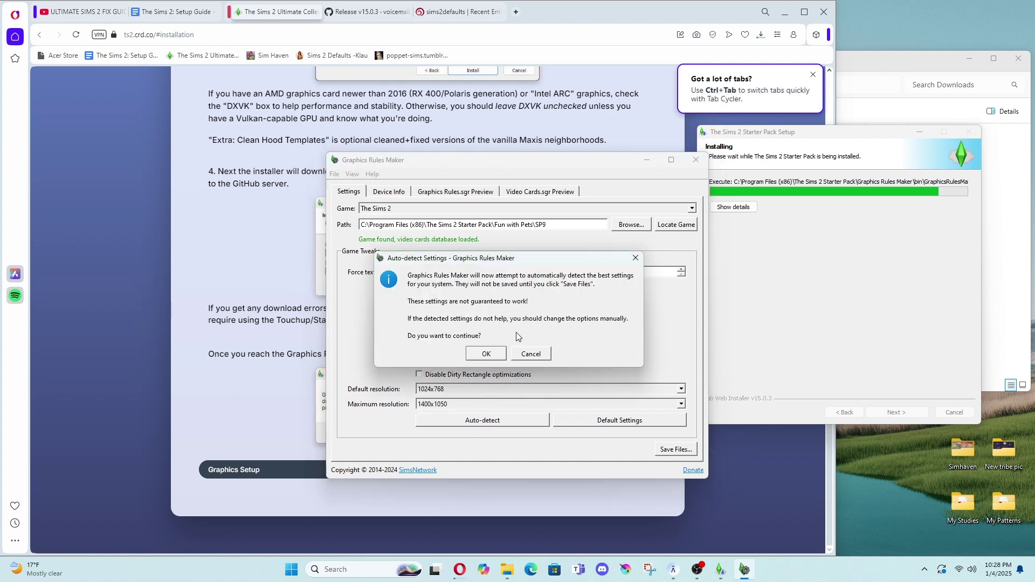
pyautogui.click(486, 355)
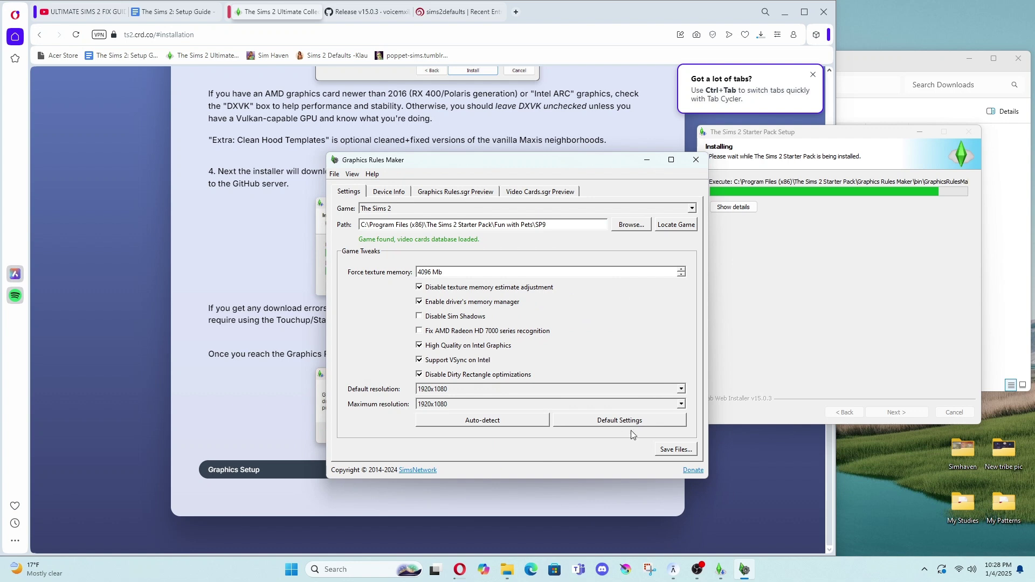
# Save the graphics files for The Sims 2, adding Intel(R) UHD Graphics to the video card database.
pyautogui.click(668, 450)
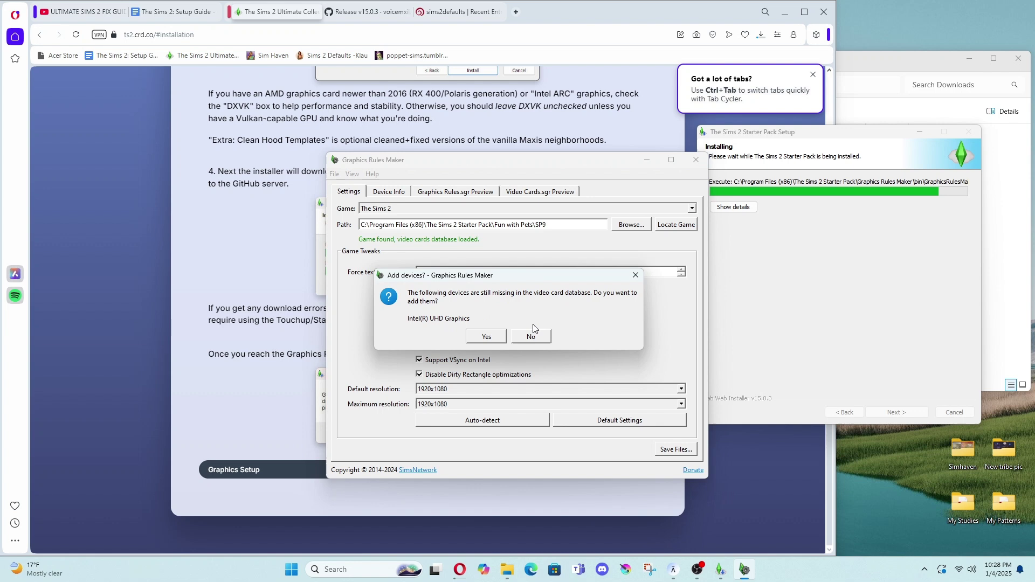
pyautogui.click(487, 337)
pyautogui.click(500, 329)
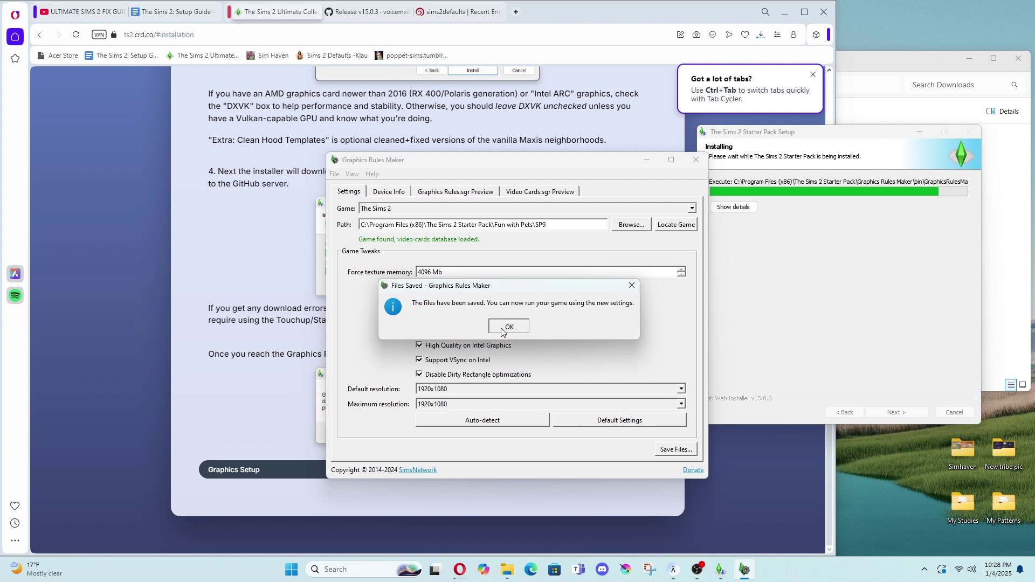
# Switch the game to The Sims 2 Body Shop and auto-detect its graphics settings.
pyautogui.click(691, 209)
pyautogui.click(548, 228)
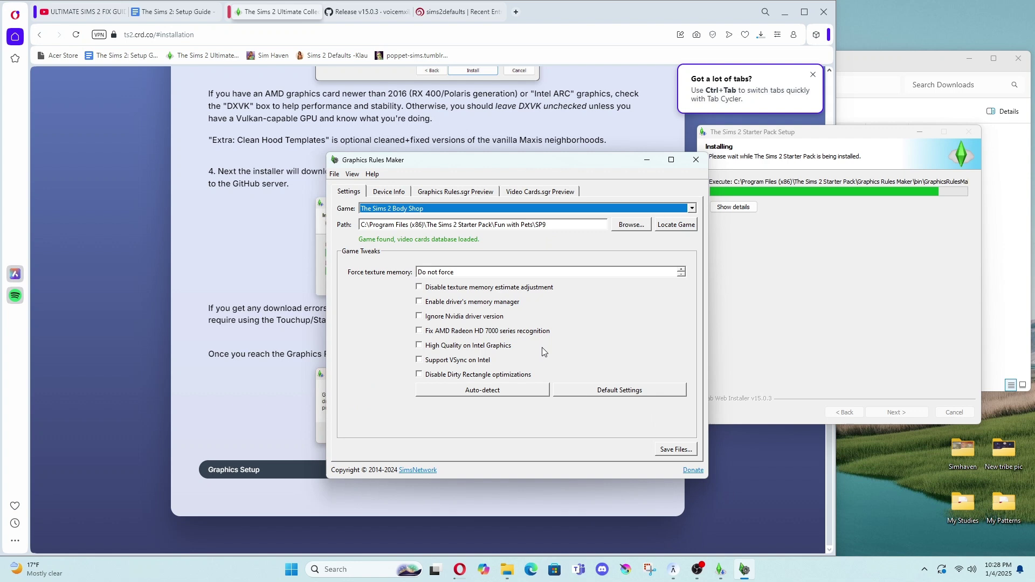
pyautogui.click(512, 389)
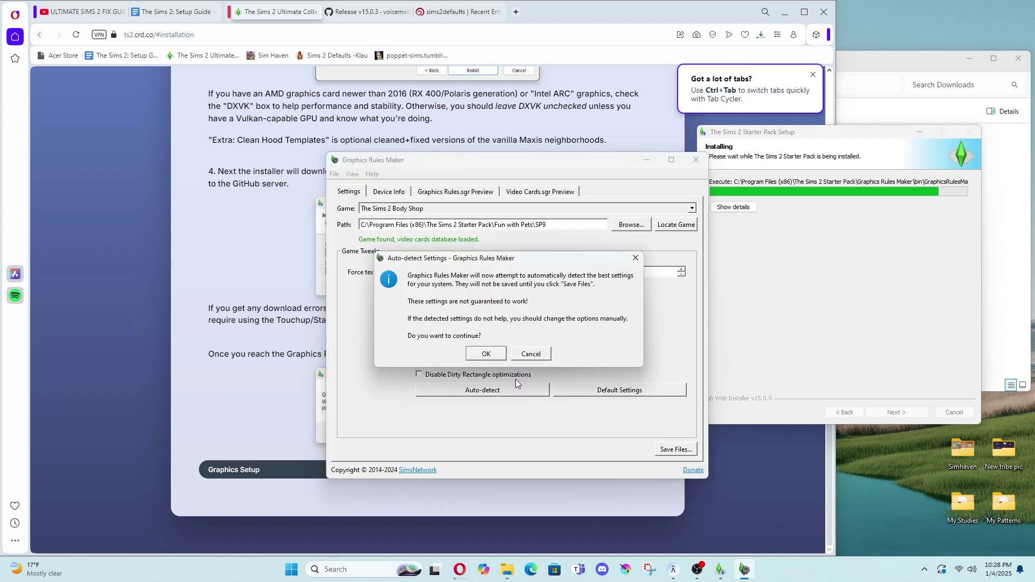
pyautogui.click(490, 357)
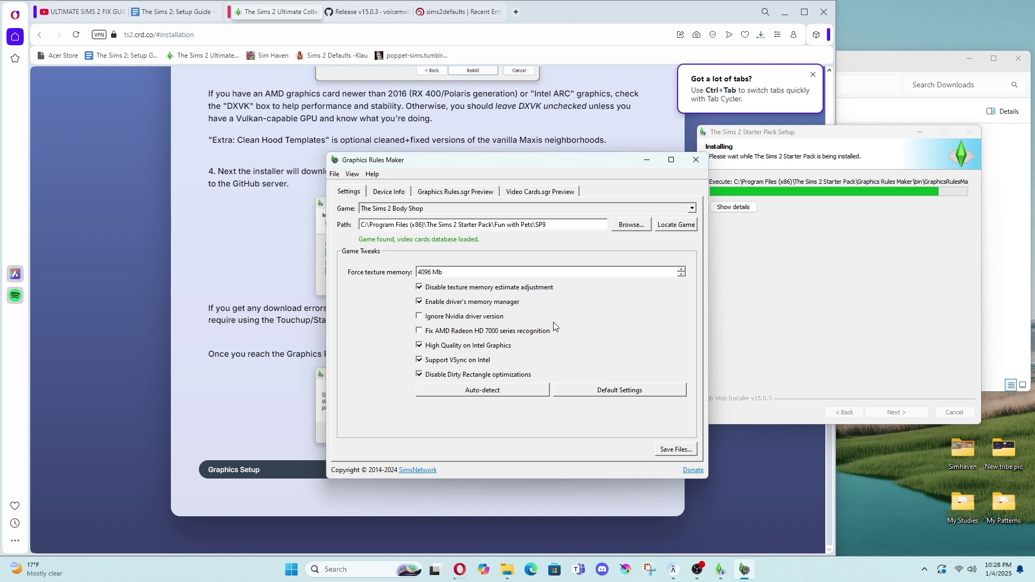
# Save the graphics files for The Sims 2 Body Shop, adding Intel(R) UHD Graphics to the video card database.
pyautogui.click(667, 449)
pyautogui.click(483, 337)
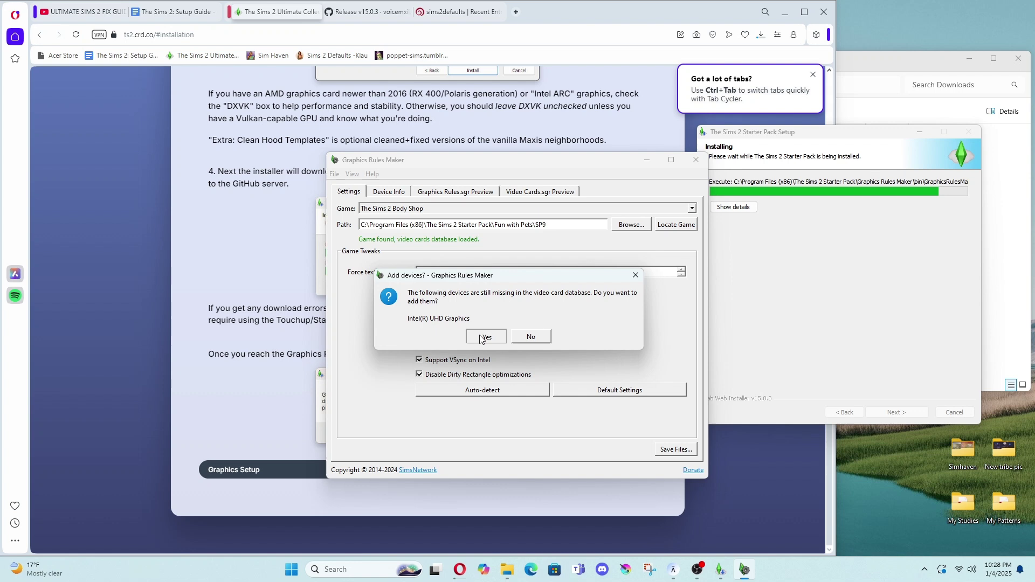
pyautogui.click(509, 326)
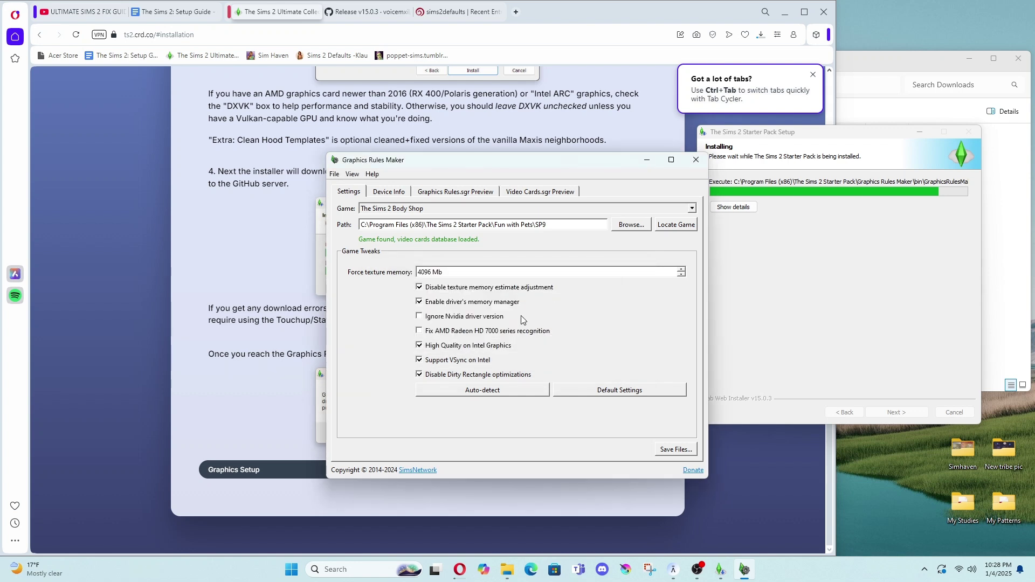
# Return to the browser guide, open its Graphics Setup page, and review the Graphics Rules Maker instructions.
pyautogui.click(696, 160)
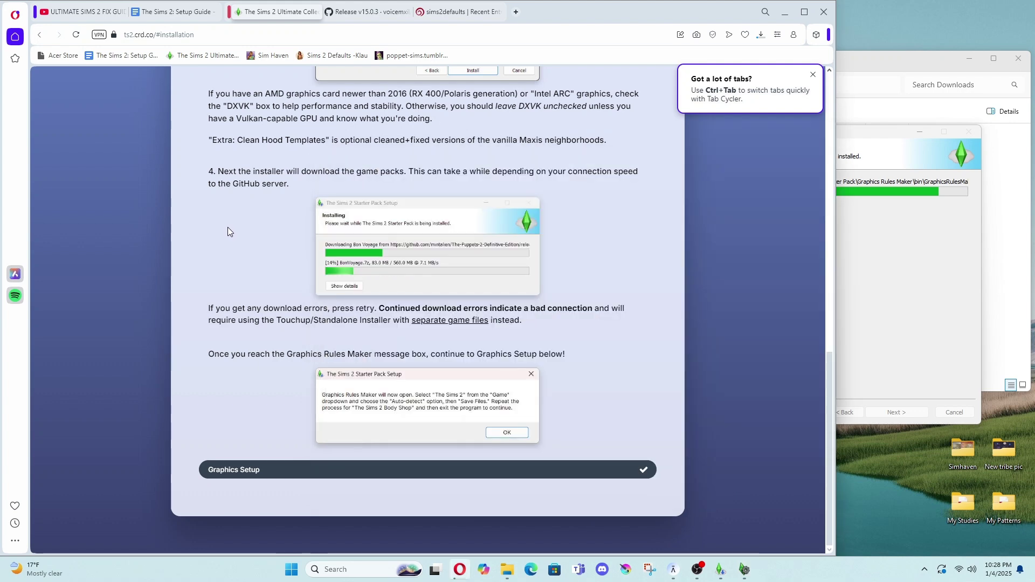
pyautogui.click(589, 470)
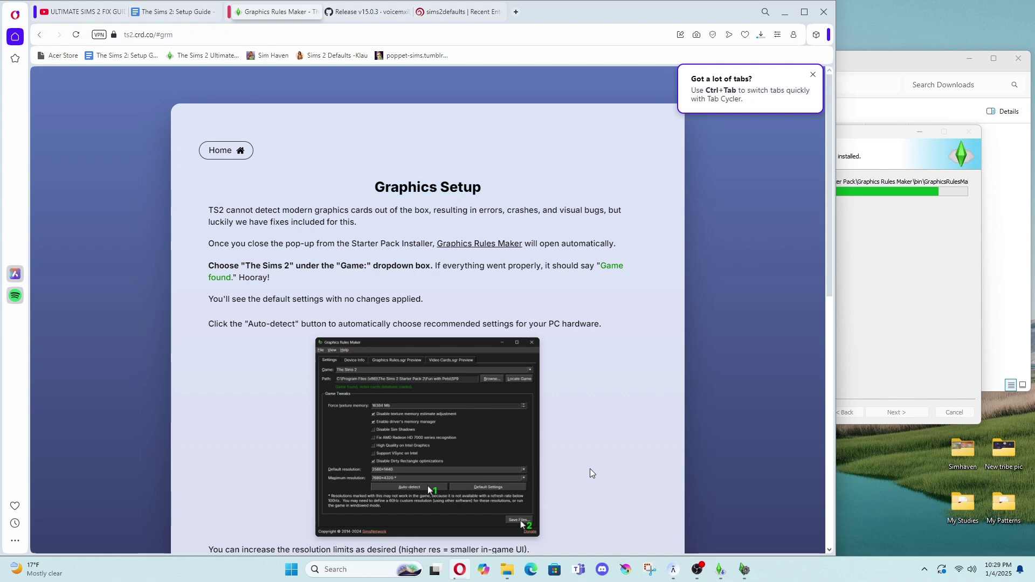
pyautogui.scroll(-7, 705, 425)
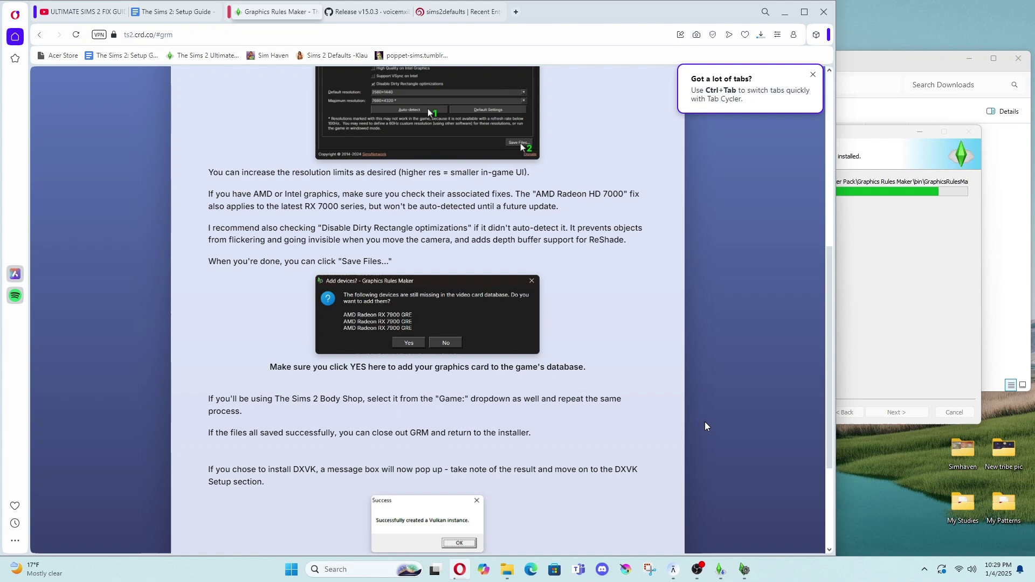
pyautogui.moveTo(744, 569)
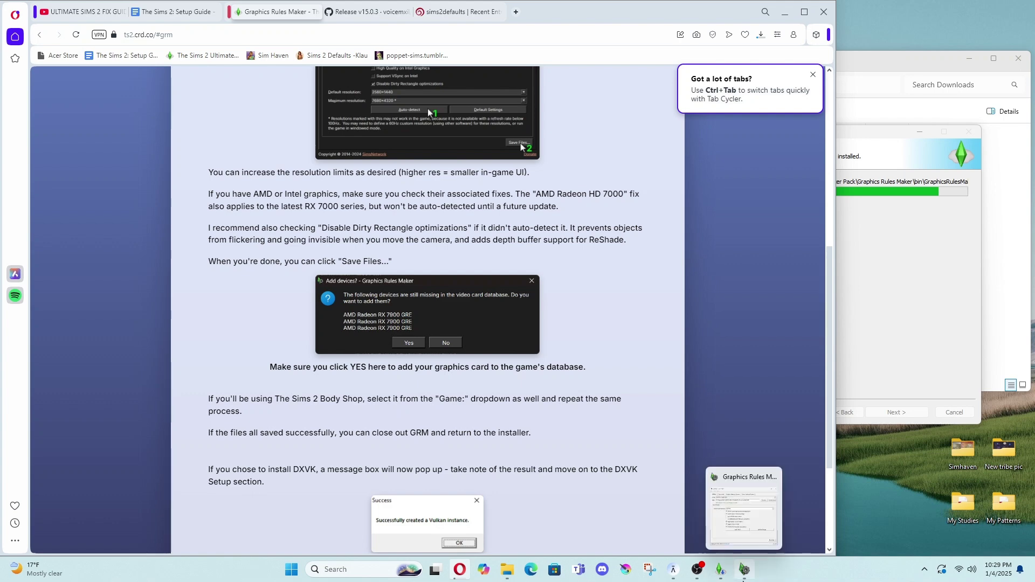
# Return to Graphics Rules Maker and switch the selected game back to The Sims 2.
pyautogui.click(722, 493)
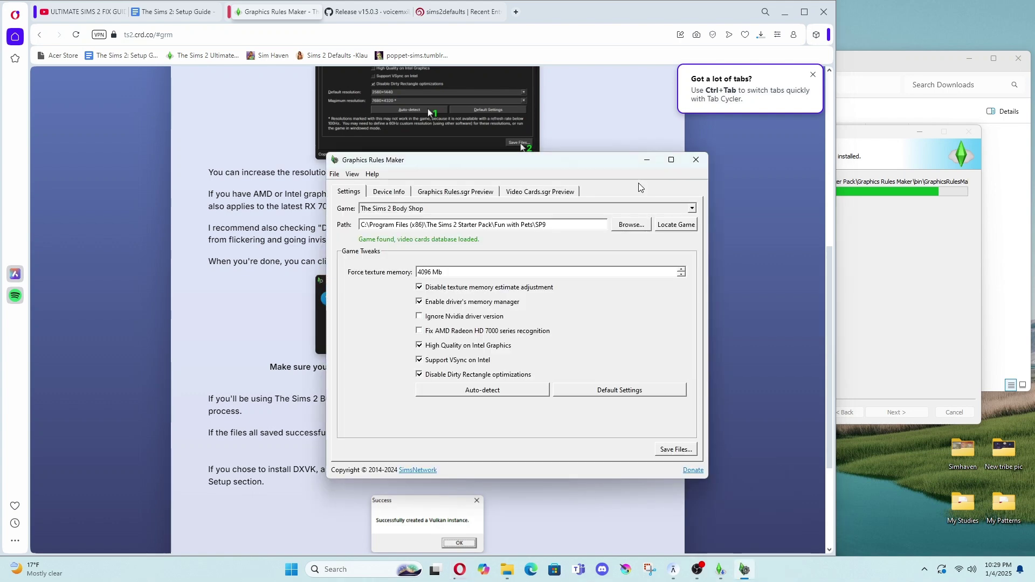
pyautogui.click(692, 209)
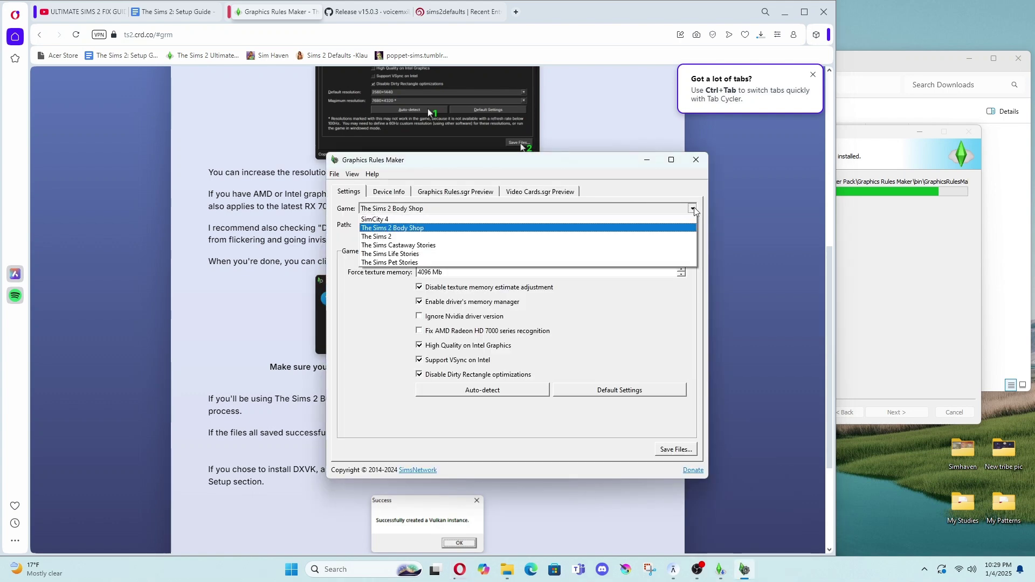
pyautogui.click(487, 237)
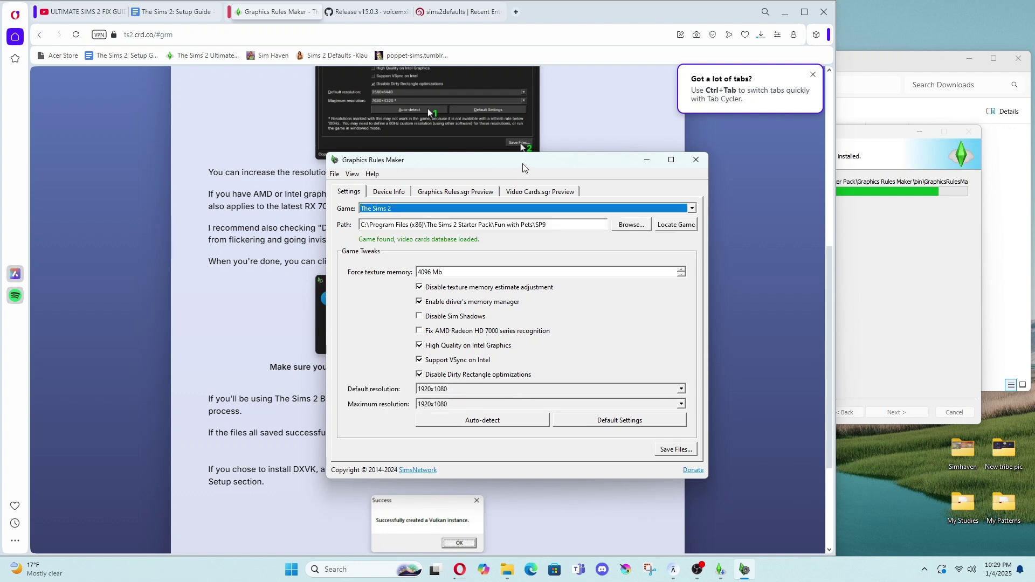
pyautogui.moveTo(524, 164); pyautogui.dragTo(562, 185)
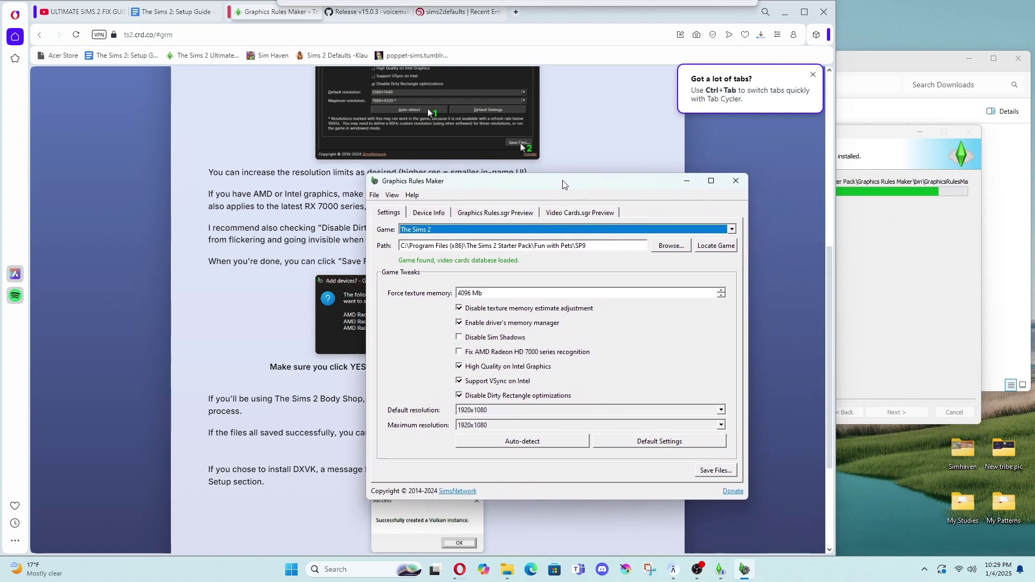
# Read the end of the guide's Graphics Setup page, then close Graphics Rules Maker and return to the Starter Pack installer.
pyautogui.click(799, 251)
pyautogui.scroll(-1, 587, 250)
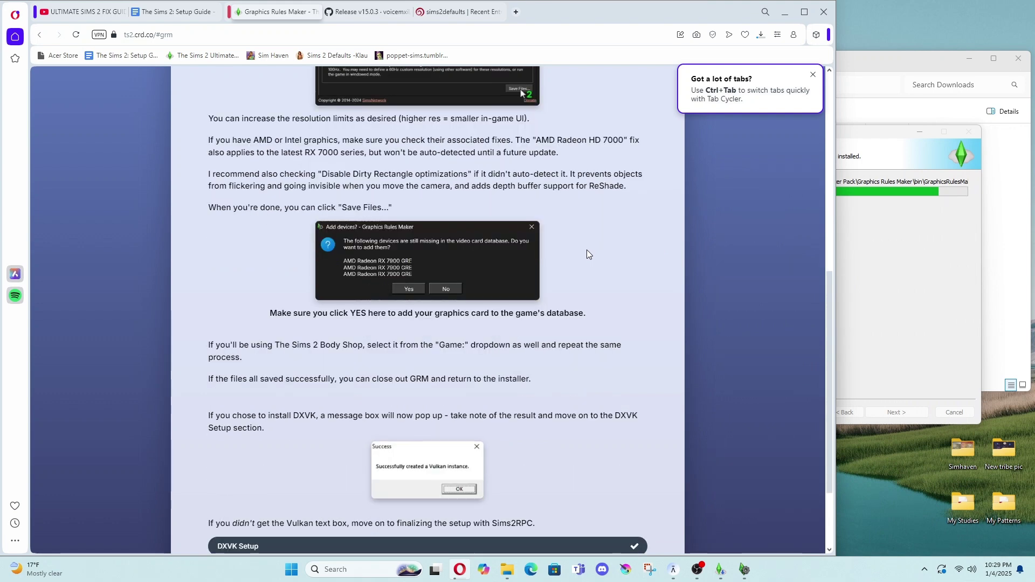
pyautogui.scroll(-2, 587, 250)
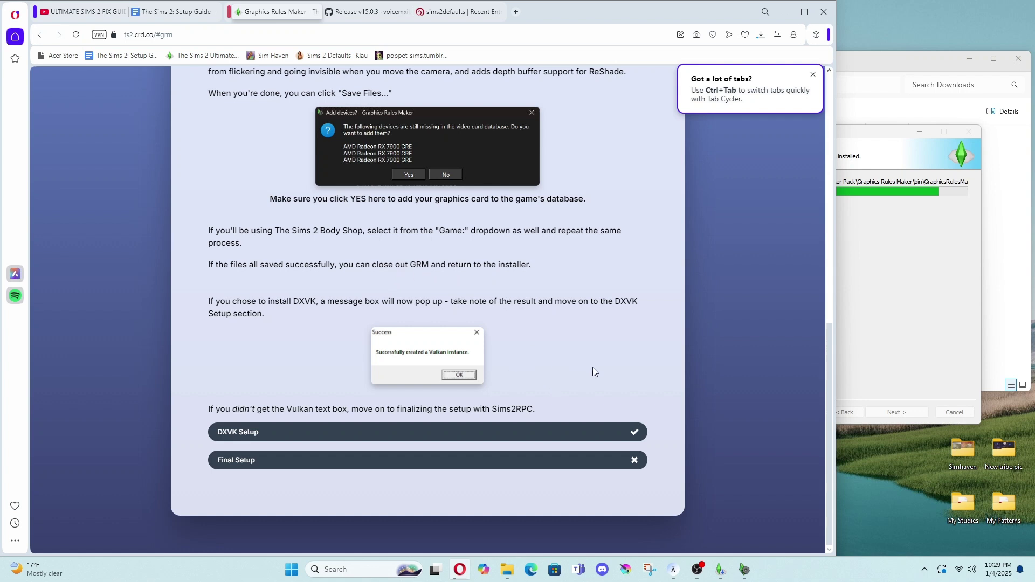
pyautogui.click(745, 574)
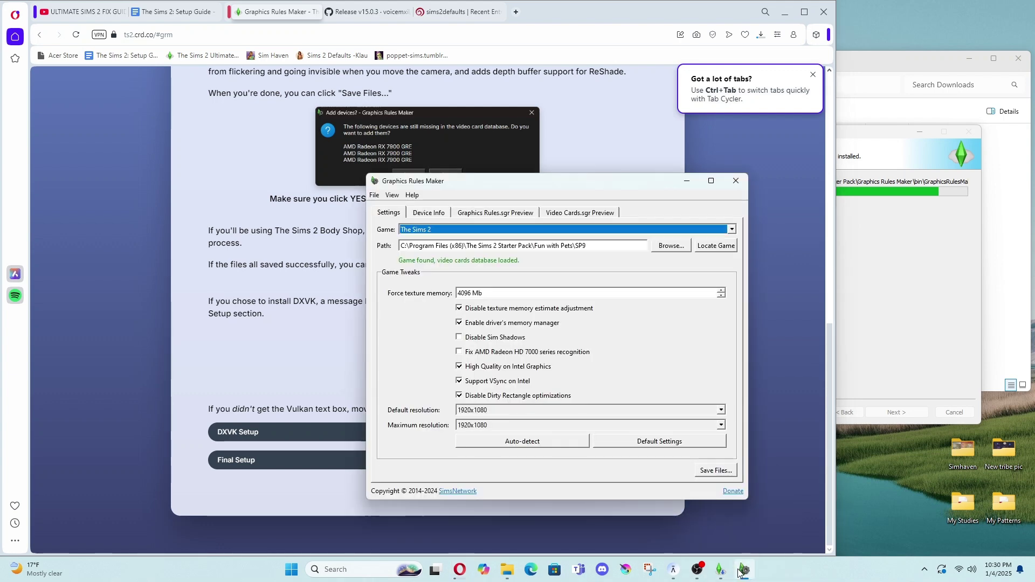
pyautogui.click(735, 180)
pyautogui.click(907, 307)
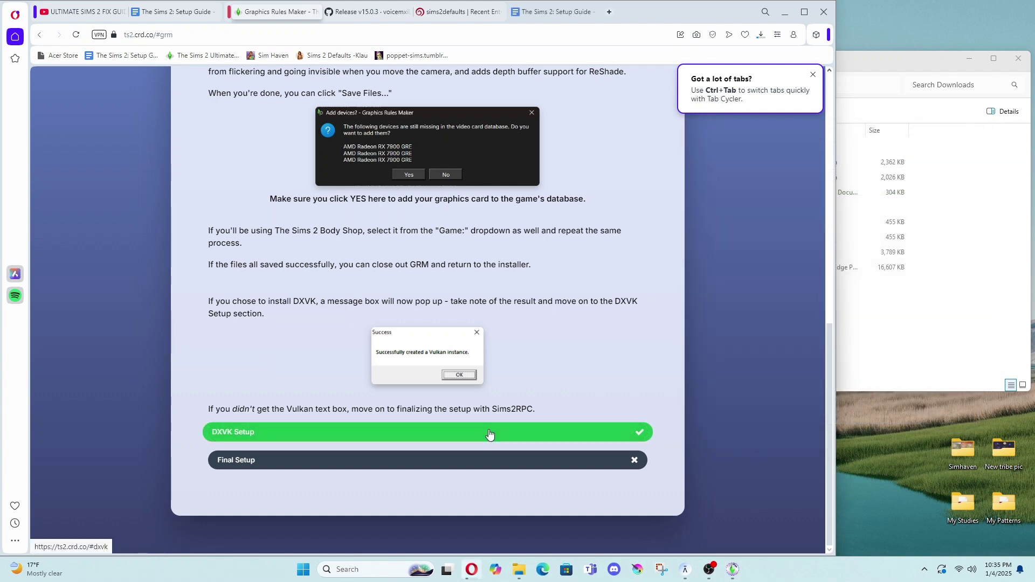
# Open the guide's DXVK Setup page and review its Vulkan test, DXVK installation and dxvk.conf instructions.
pyautogui.click(490, 434)
pyautogui.scroll(-2, 478, 413)
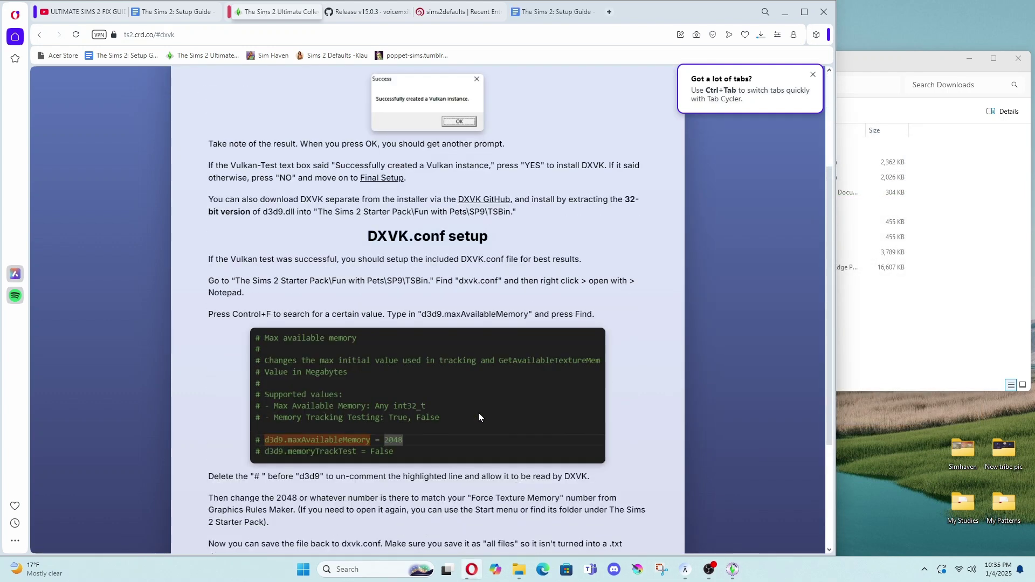
pyautogui.scroll(-1, 478, 412)
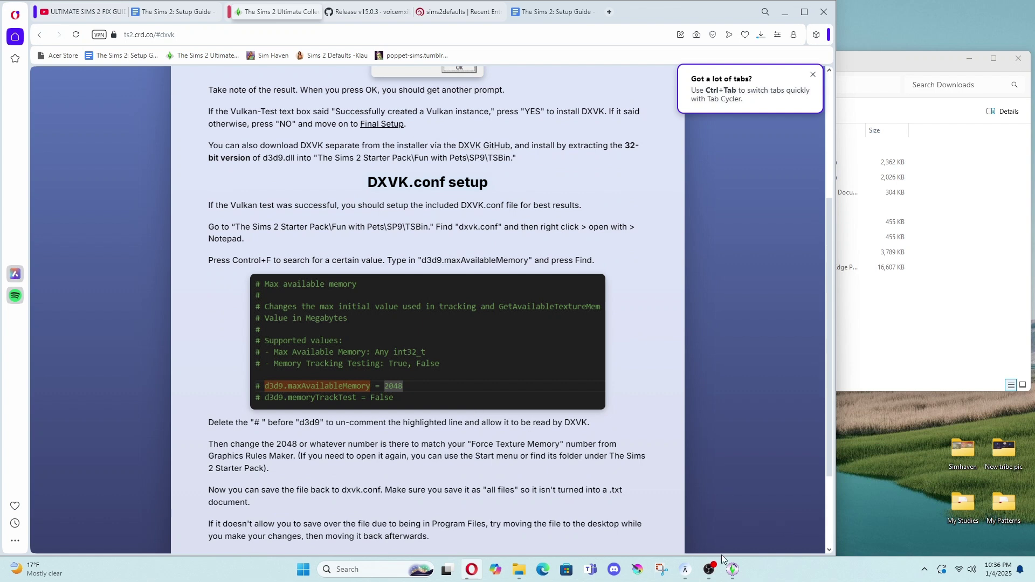
pyautogui.moveTo(519, 577)
pyautogui.scroll(2, 400, 176)
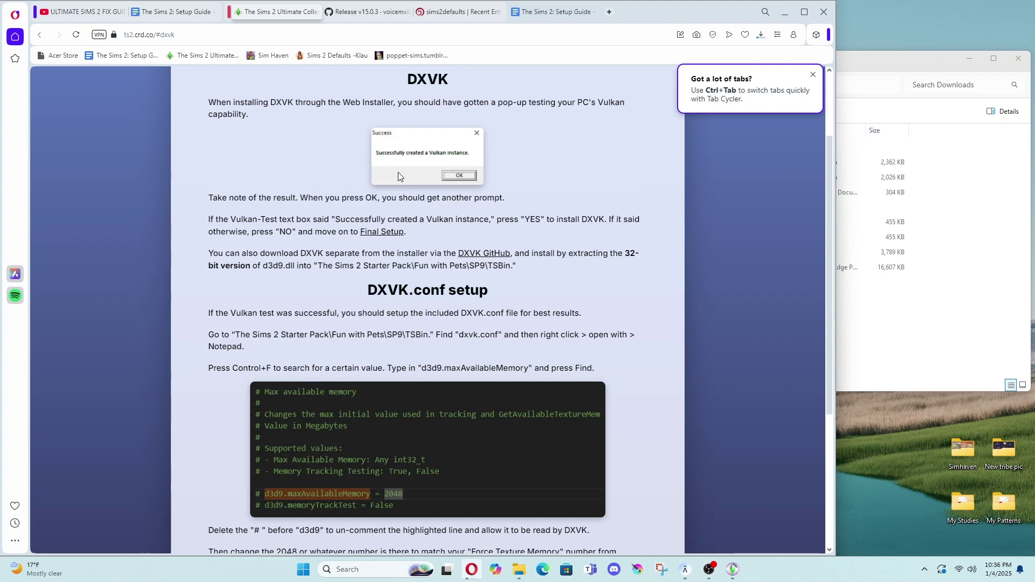
pyautogui.click(733, 570)
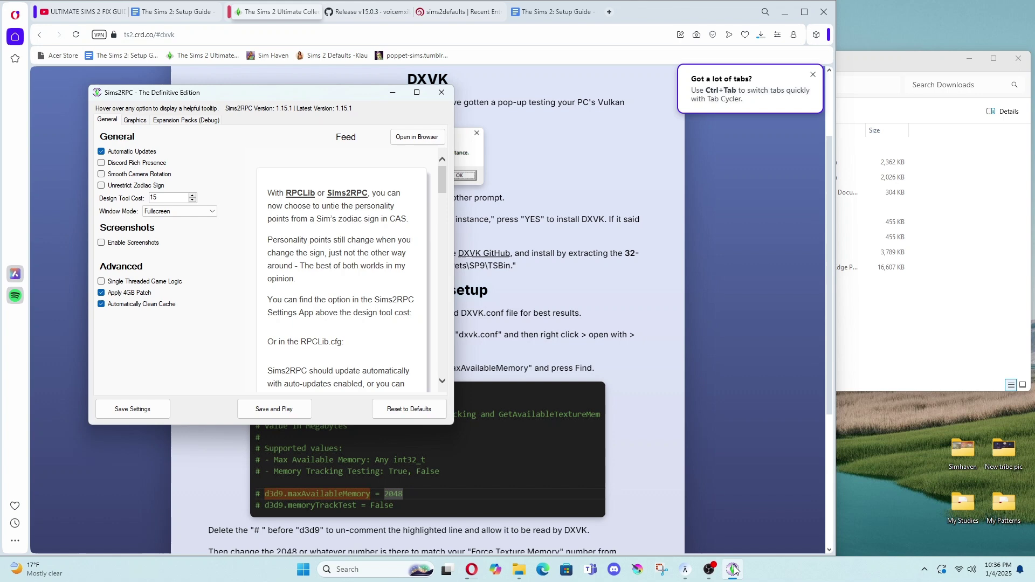
pyautogui.click(733, 570)
pyautogui.scroll(-3, 662, 375)
pyautogui.scroll(-1, 662, 376)
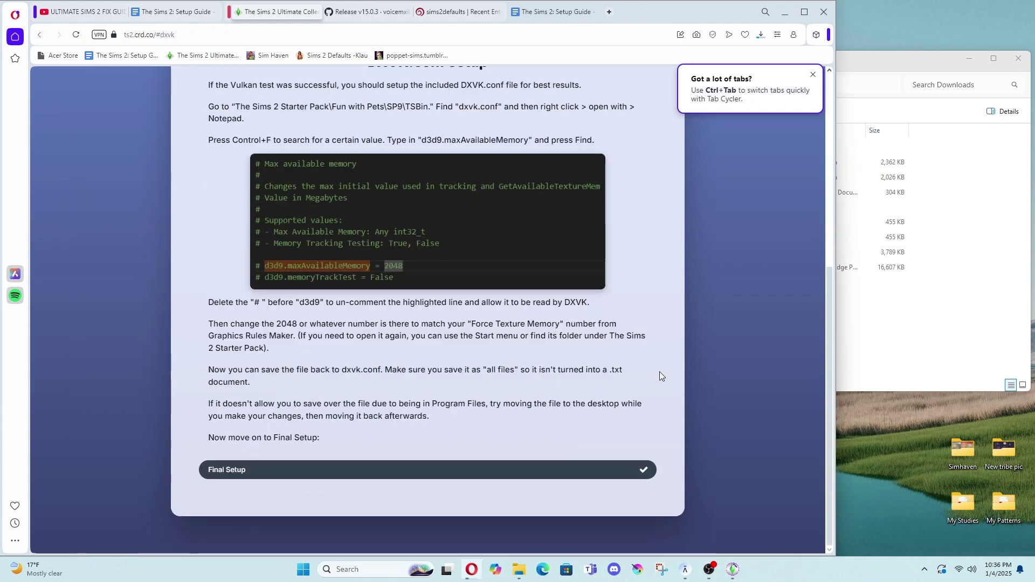
# Open the guide's Final Setup page and review the recommended Sims2RPC settings.
pyautogui.click(526, 457)
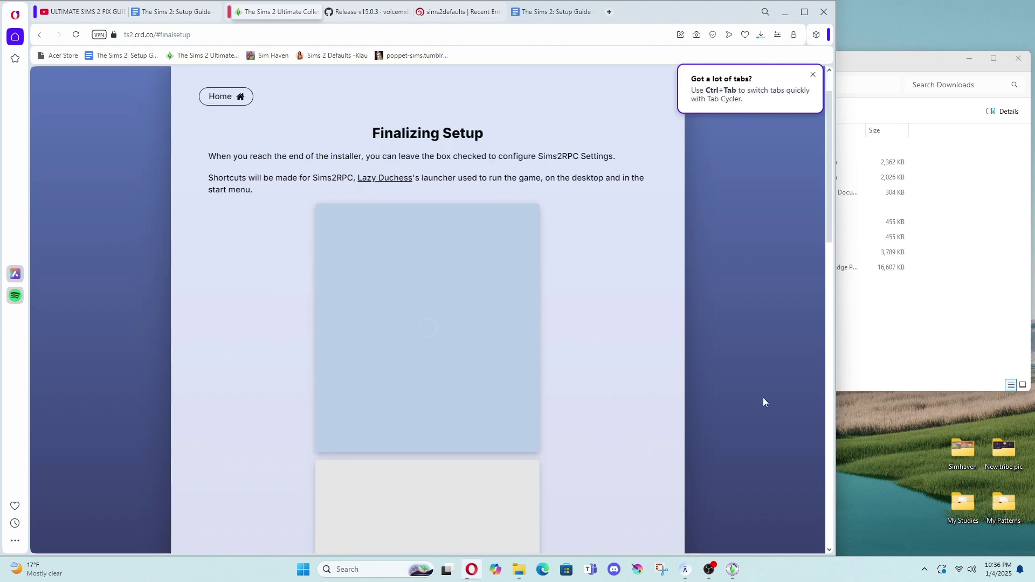
pyautogui.scroll(-3, 761, 396)
pyautogui.scroll(-5, 750, 398)
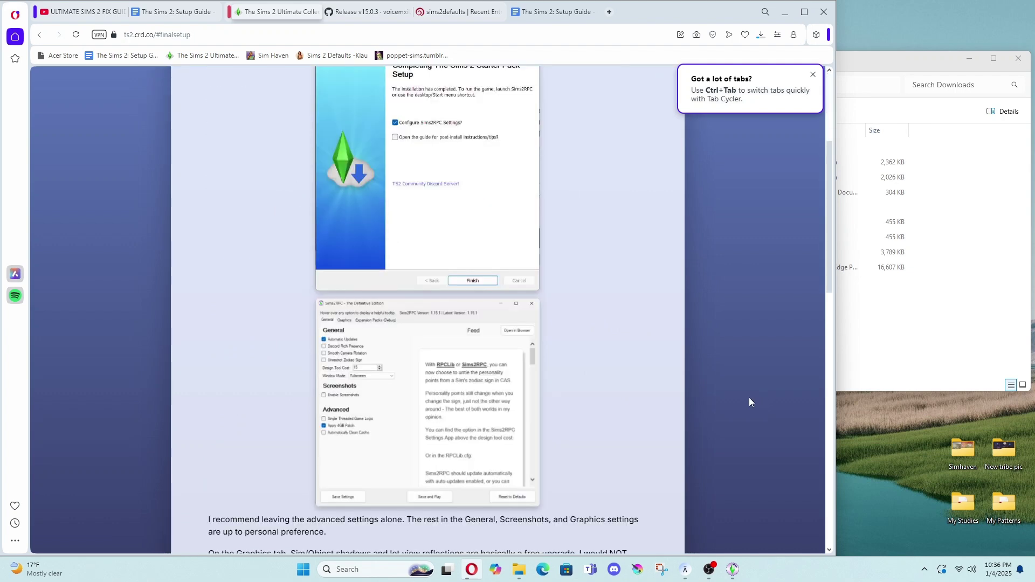
pyautogui.scroll(-1, 748, 402)
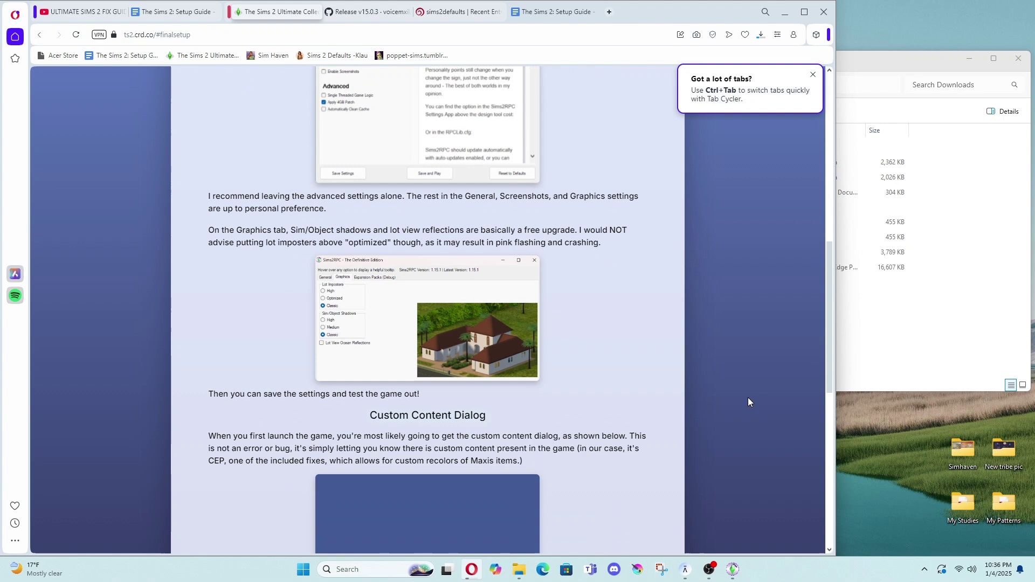
# Place the Sims2RPC settings window beside the guide and check its Graphics and General settings against the recommendations.
pyautogui.click(734, 577)
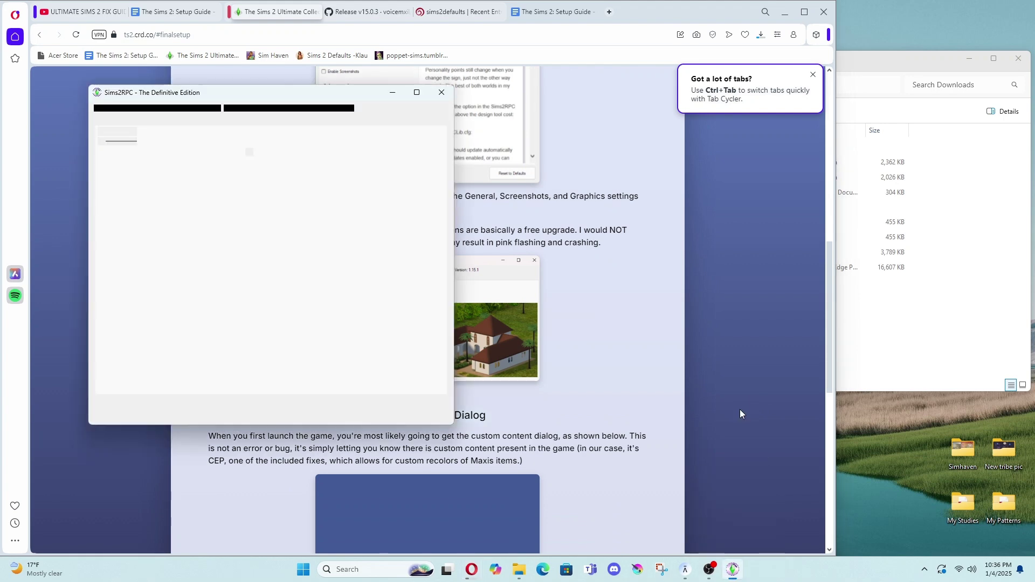
pyautogui.moveTo(220, 99); pyautogui.dragTo(787, 134)
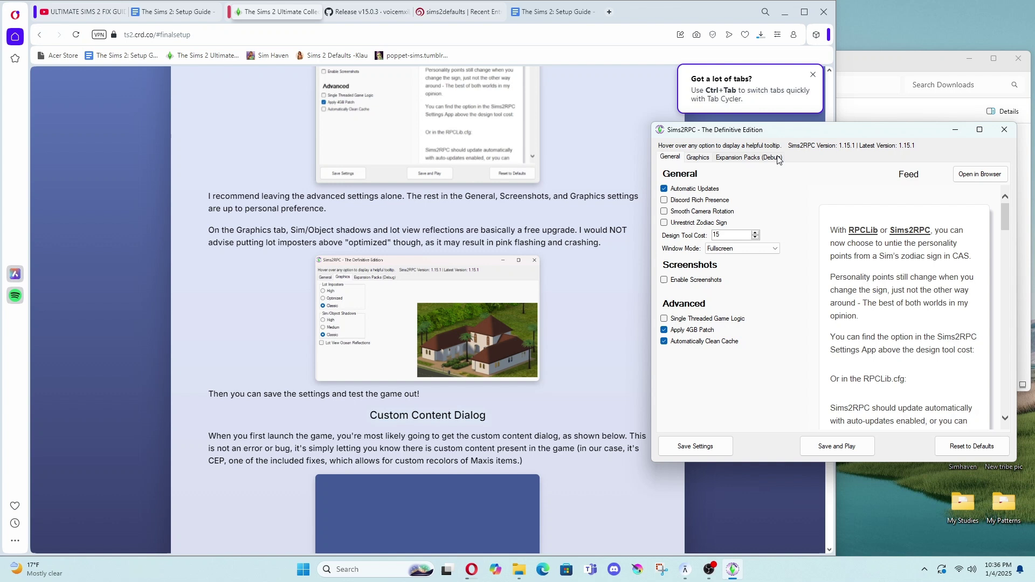
pyautogui.click(703, 158)
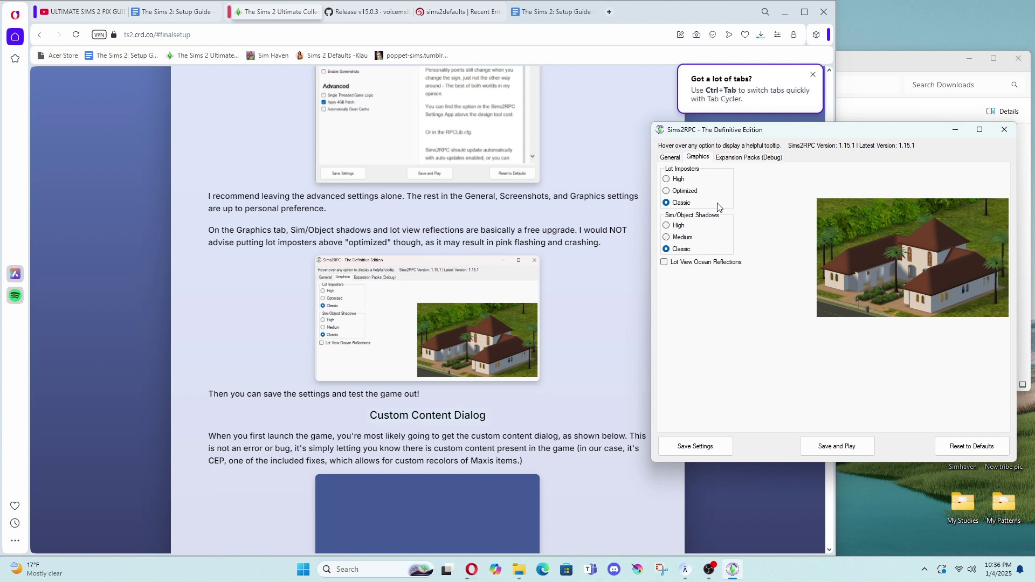
pyautogui.moveTo(714, 205)
pyautogui.scroll(-2, 571, 294)
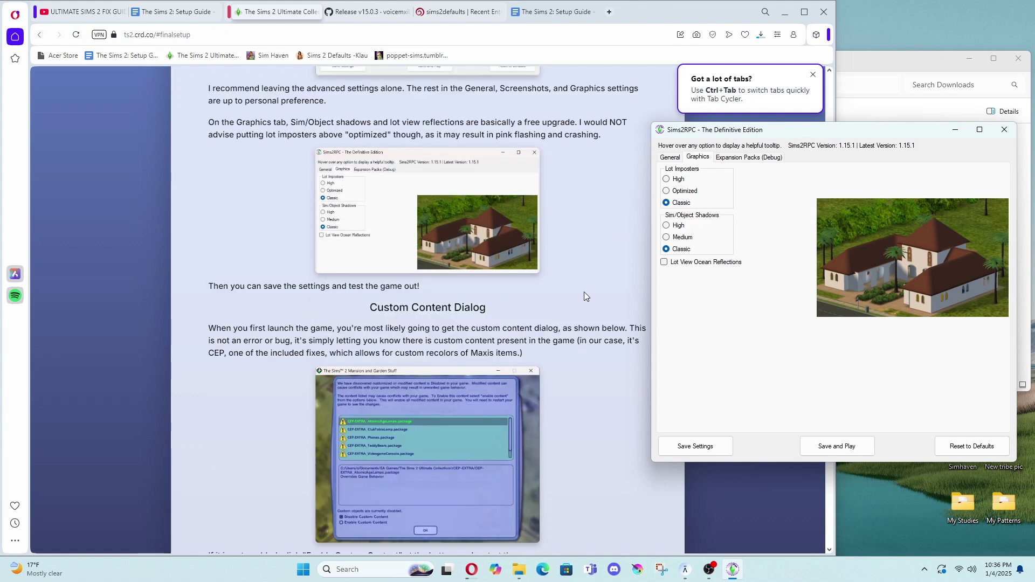
pyautogui.scroll(-2, 584, 294)
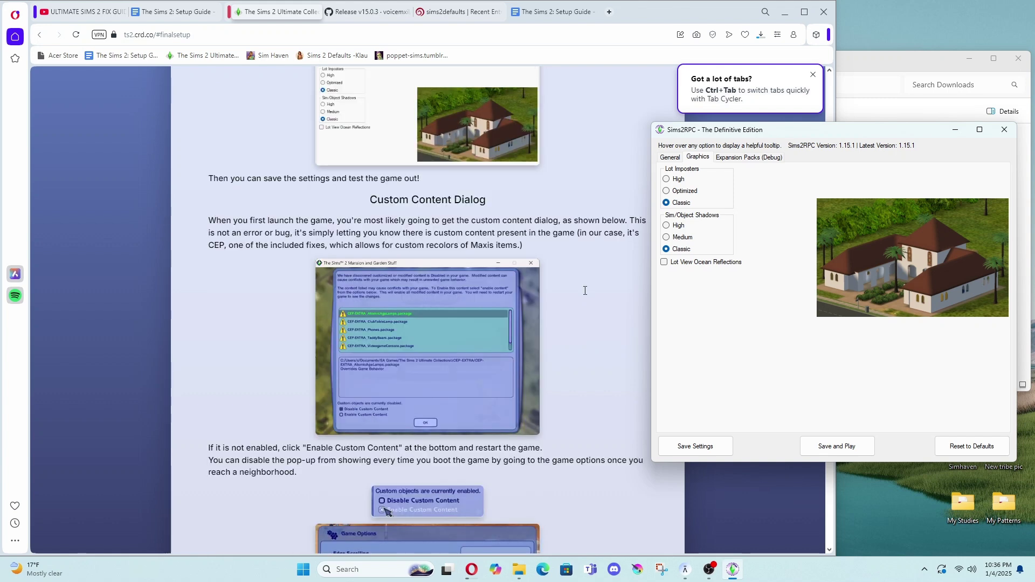
pyautogui.click(678, 157)
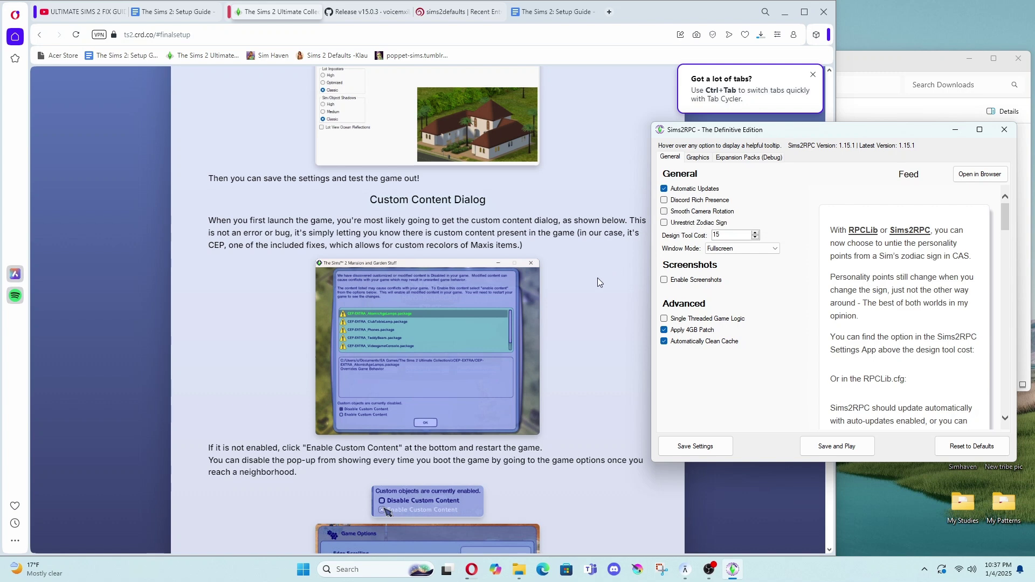
# Review the guide's Custom Content Dialog instructions and the troubleshooting notes on DirectX 9 errors and camera jitter.
pyautogui.scroll(-5, 597, 282)
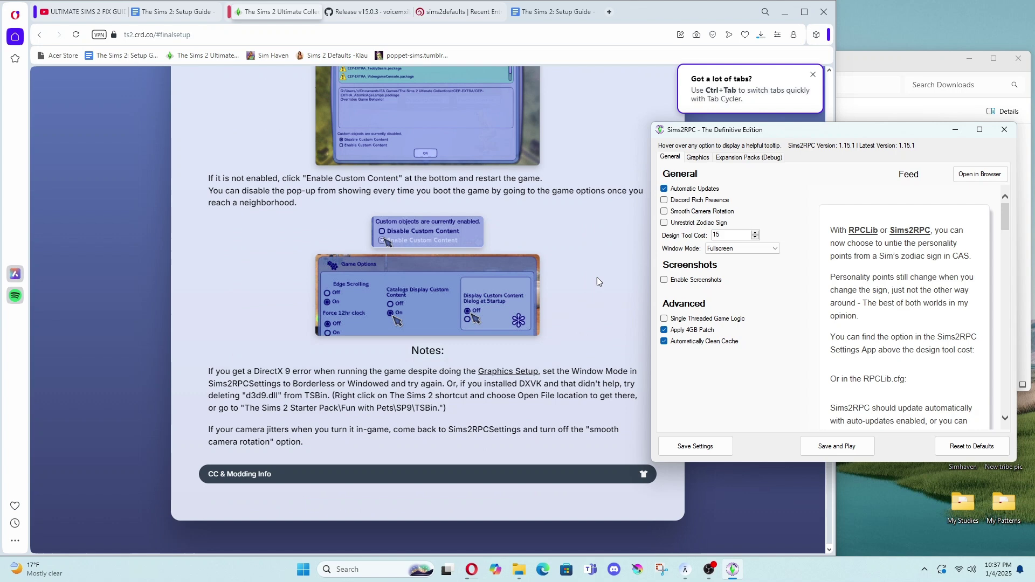
pyautogui.scroll(3, 597, 282)
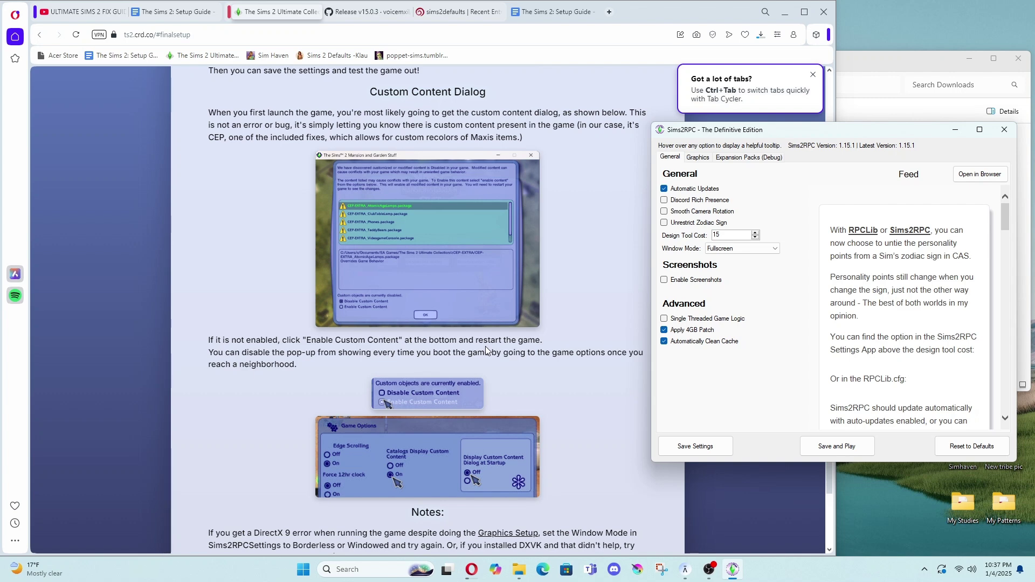
pyautogui.scroll(-3, 485, 346)
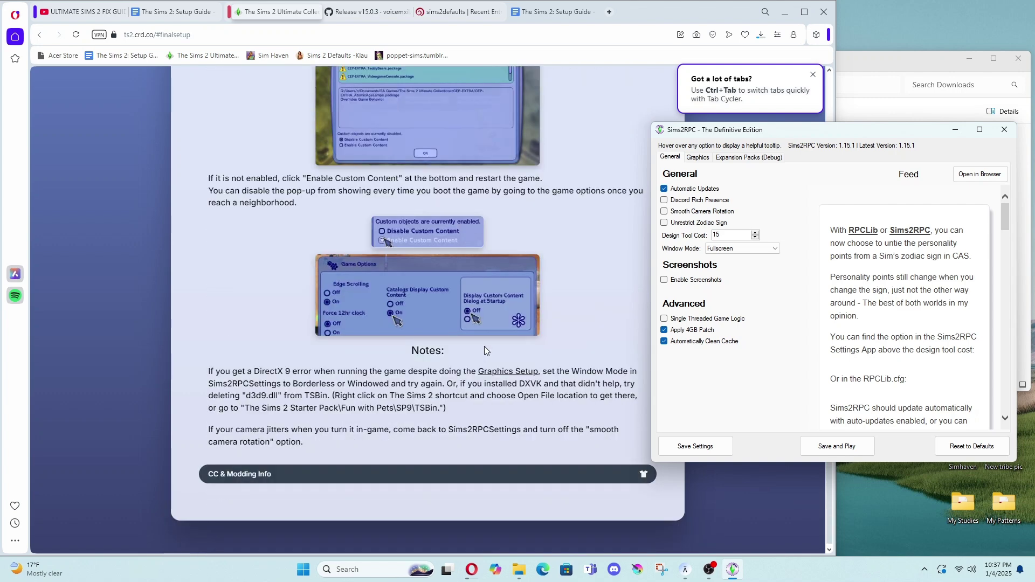
pyautogui.scroll(8, 483, 350)
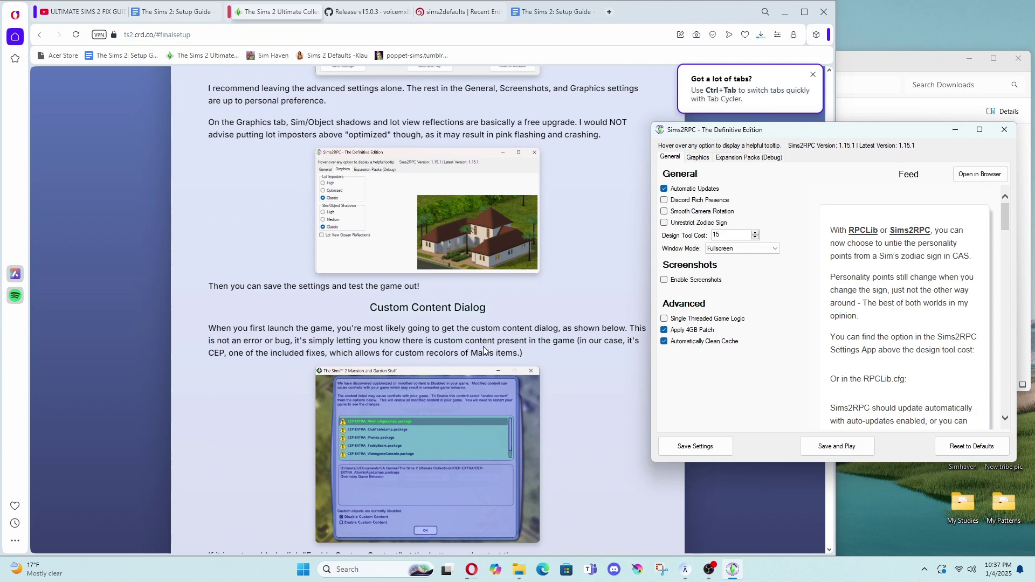
pyautogui.scroll(2, 483, 351)
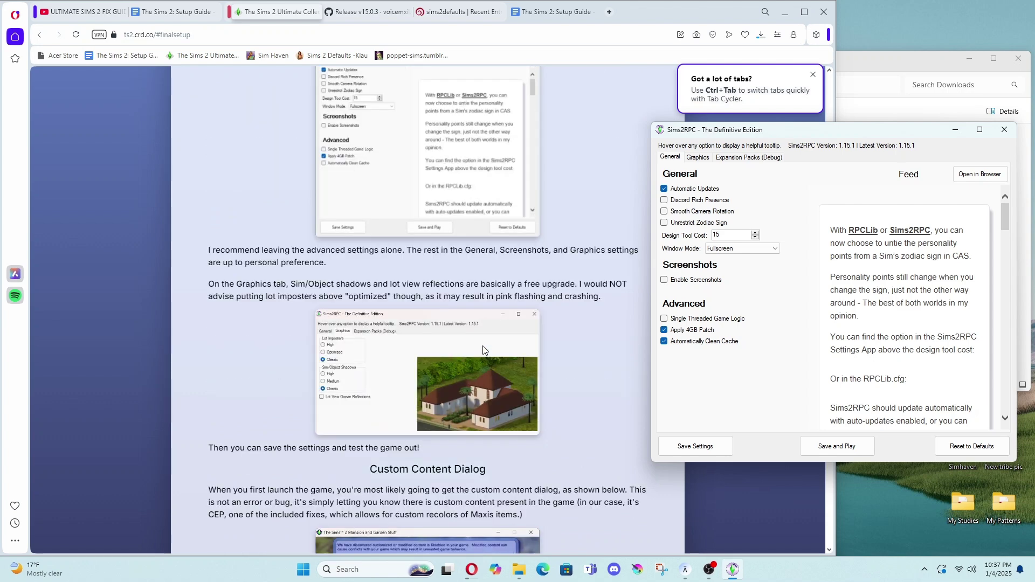
pyautogui.scroll(-3, 483, 350)
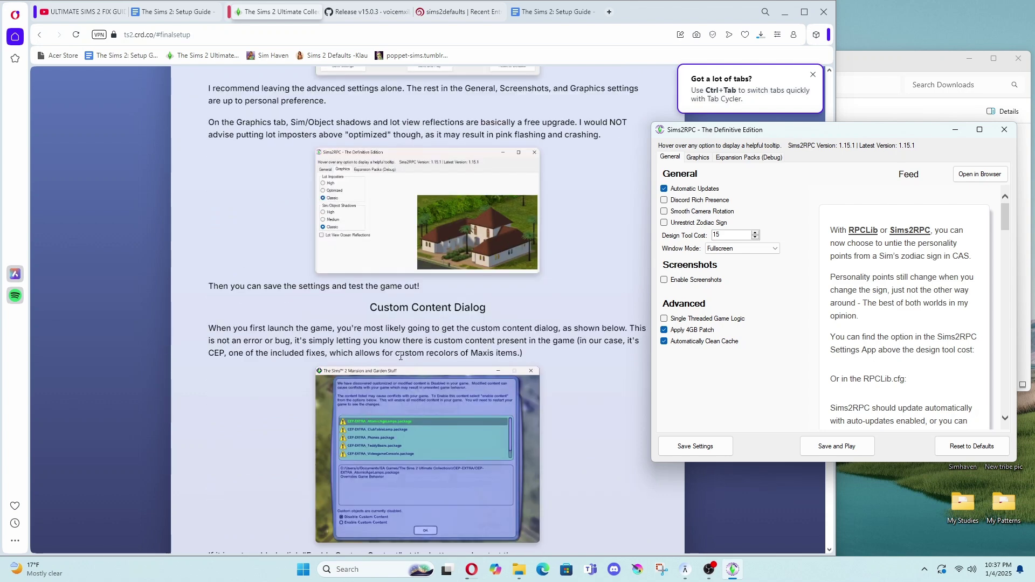
pyautogui.scroll(-1, 400, 356)
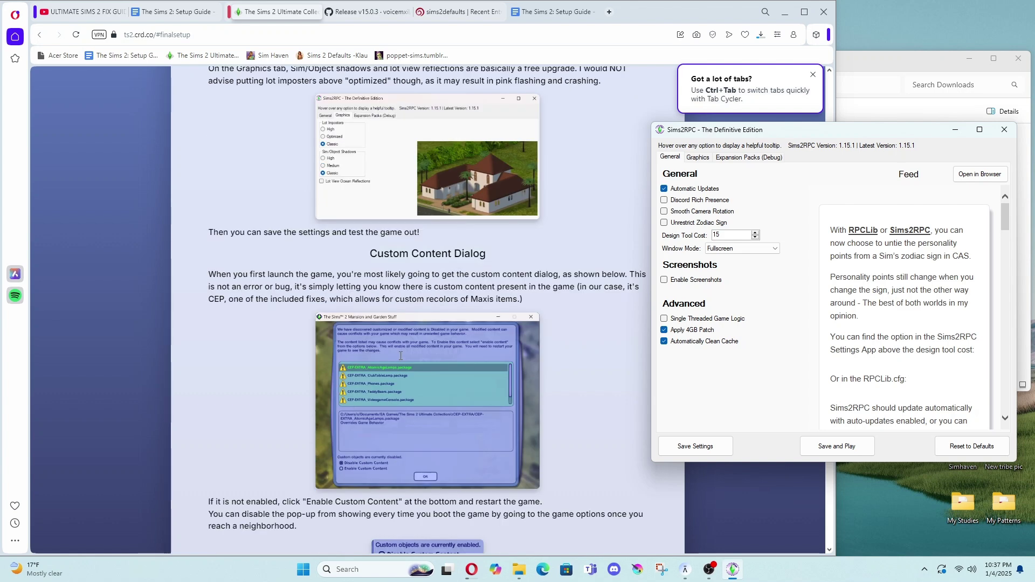
pyautogui.scroll(-5, 401, 356)
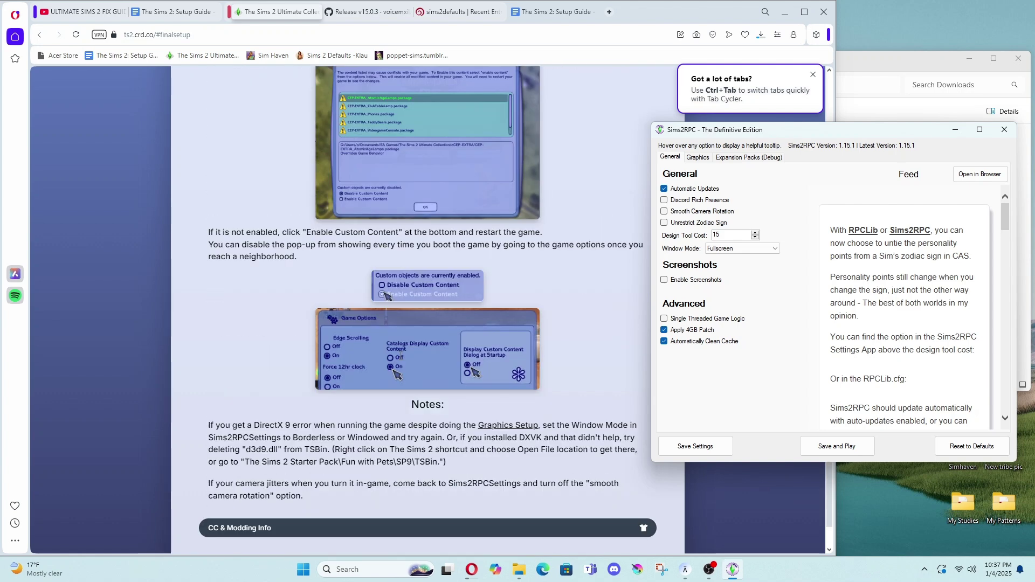
pyautogui.scroll(-1, 401, 357)
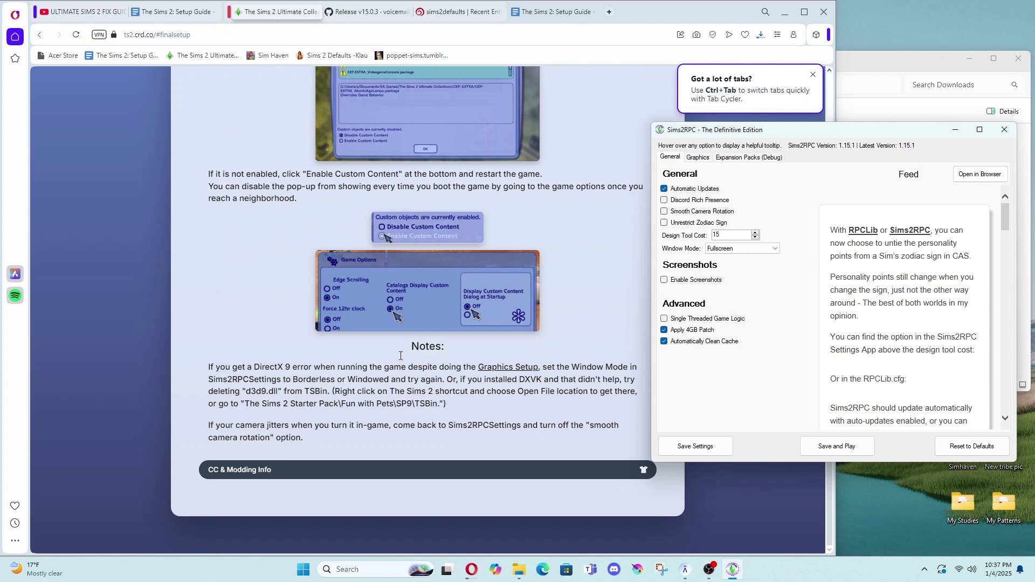
# Minimize the browser and adjust the Design Tool Cost in the Sims2RPC General settings.
pyautogui.click(785, 11)
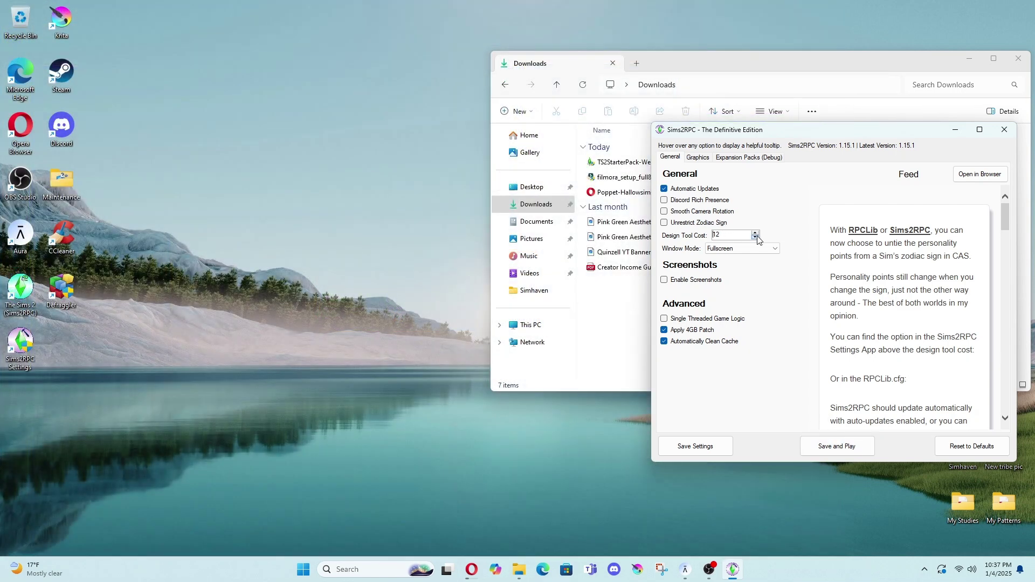
pyautogui.click(755, 238)
pyautogui.click(756, 238)
pyautogui.click(756, 238)
pyautogui.click(756, 238)
pyautogui.click(755, 233)
pyautogui.click(755, 233)
pyautogui.click(755, 232)
# Save the Sims2RPC settings and launch The Sims 2, closing the Downloads folder window.
pyautogui.click(850, 450)
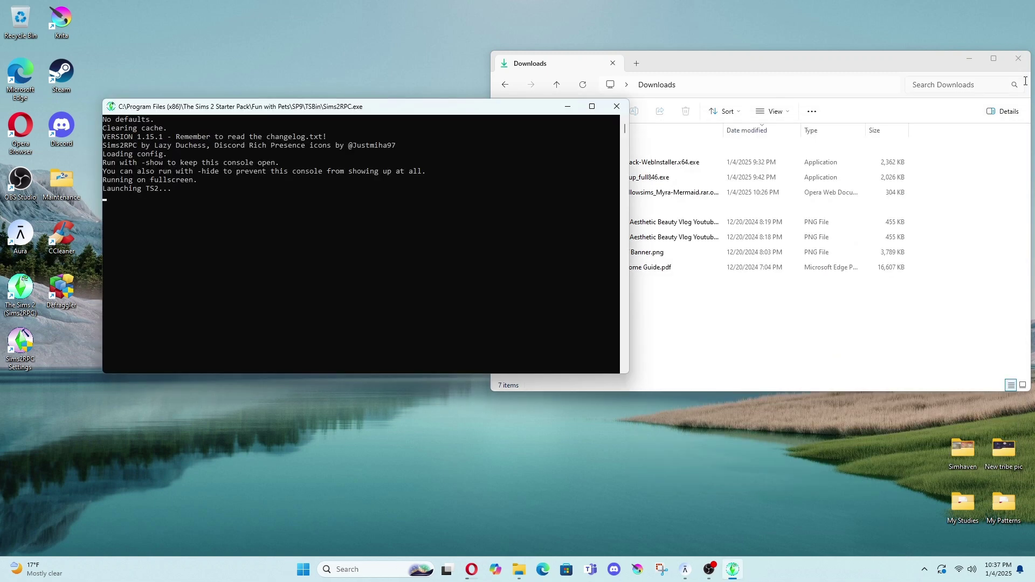
pyautogui.click(1019, 58)
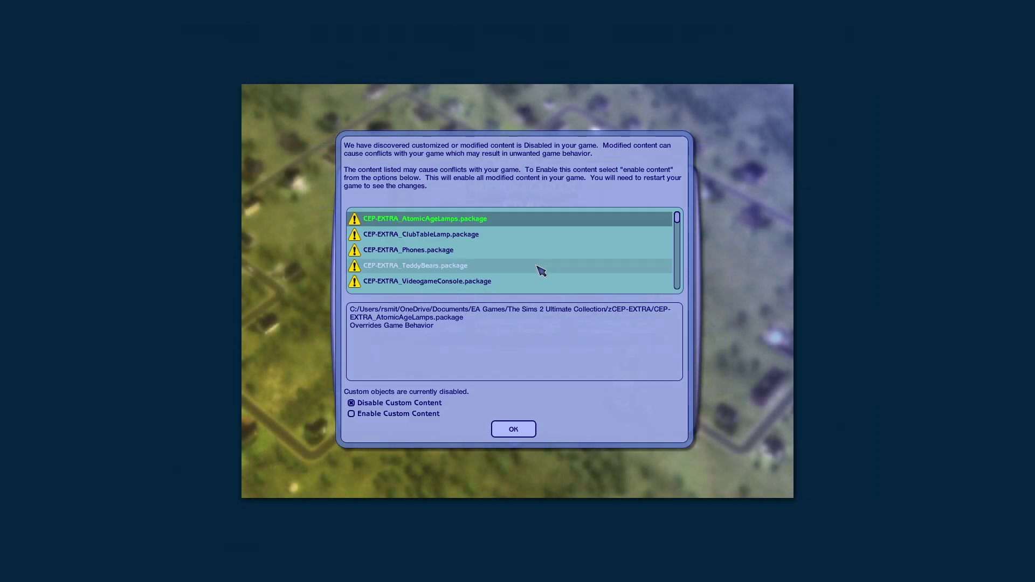
# Look through the listed packages in the game's custom content dialog and enable custom content.
pyautogui.scroll(-1, 515, 233)
pyautogui.scroll(-6, 498, 264)
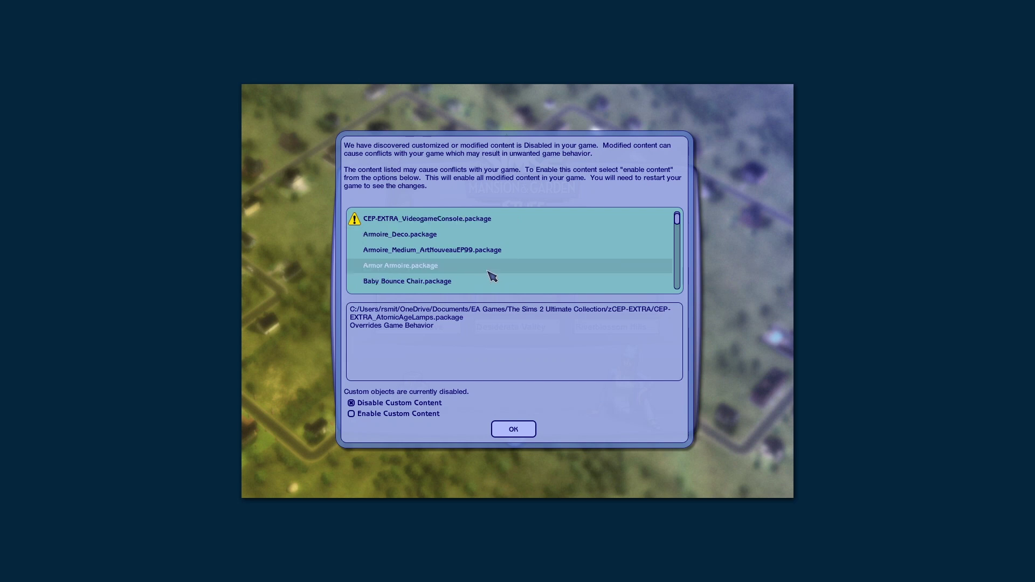
pyautogui.click(380, 414)
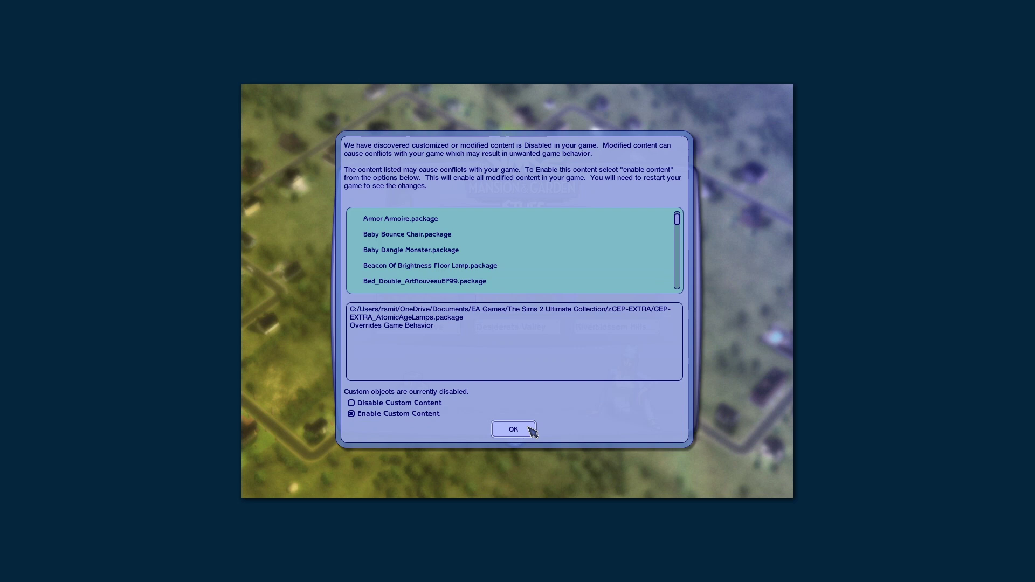
pyautogui.click(518, 429)
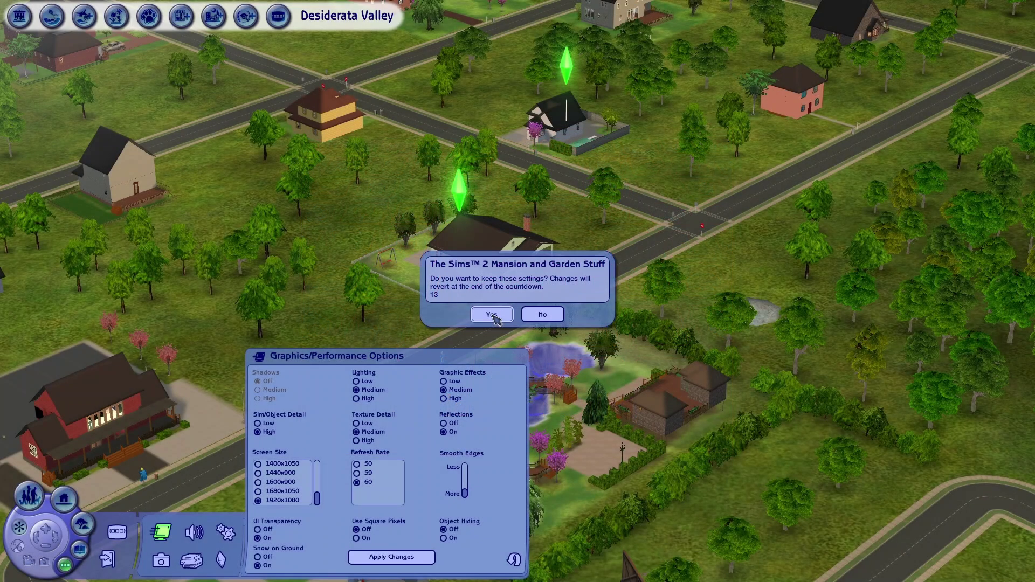
# Keep the applied graphics settings with the 1920x1080 screen size and open the Game Options.
pyautogui.click(491, 315)
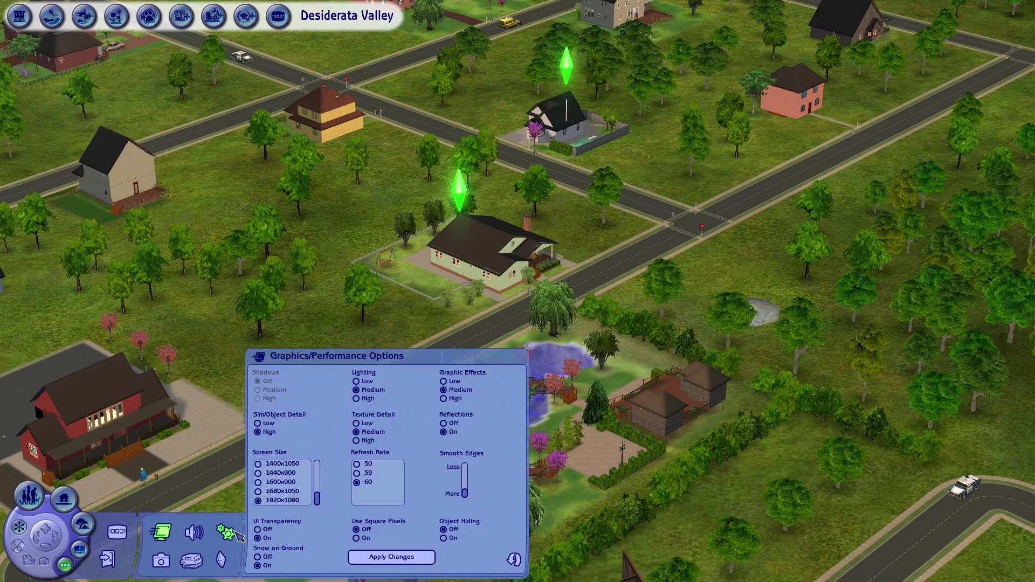
pyautogui.click(236, 532)
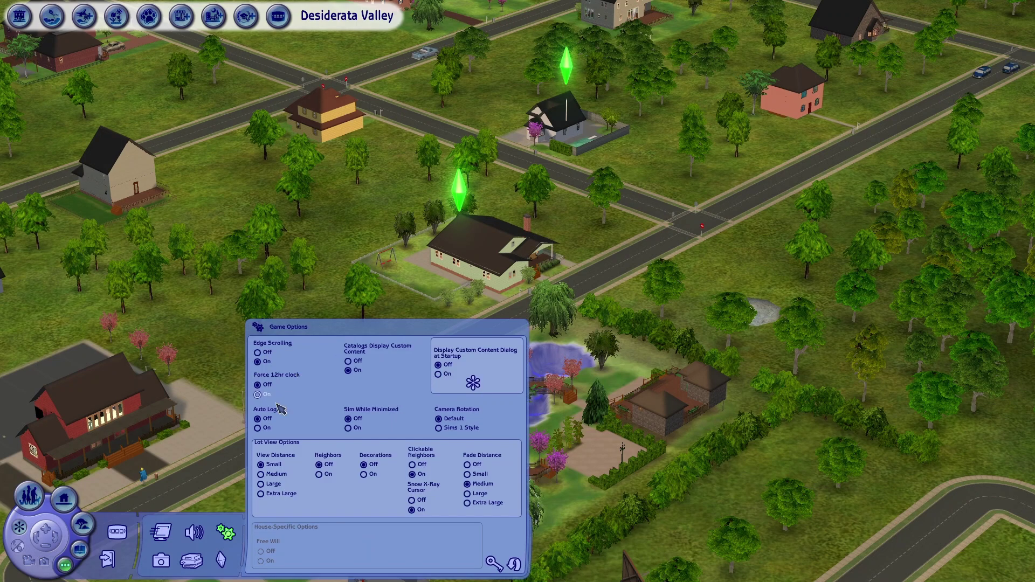